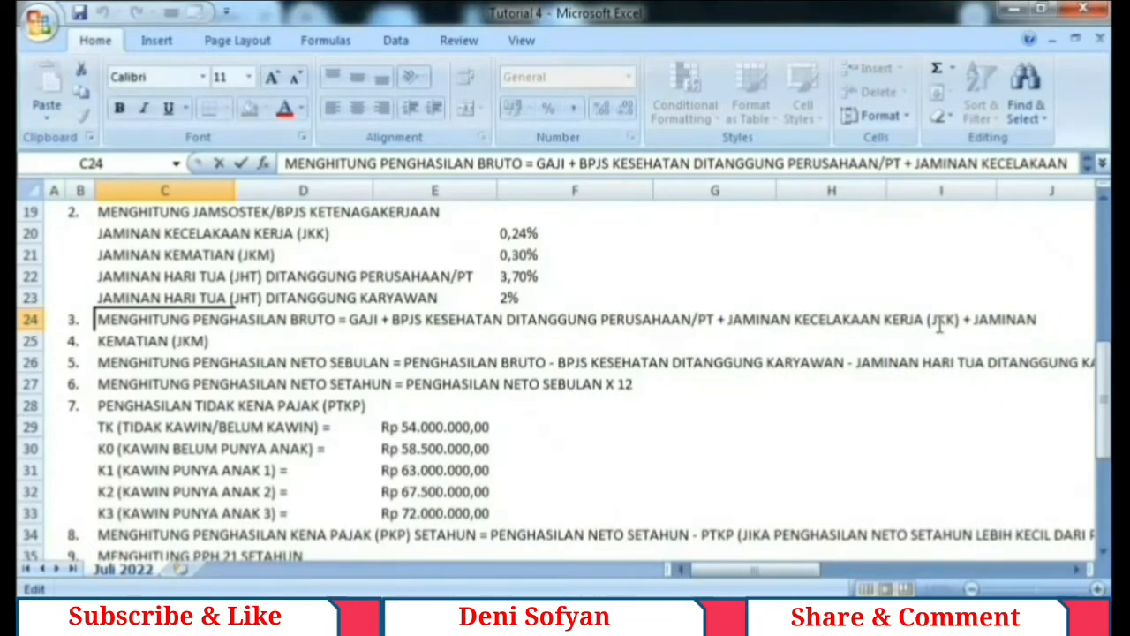
Review the notes in C24:C26 on calculating gross income, job expenses and monthly net income
key("Return")
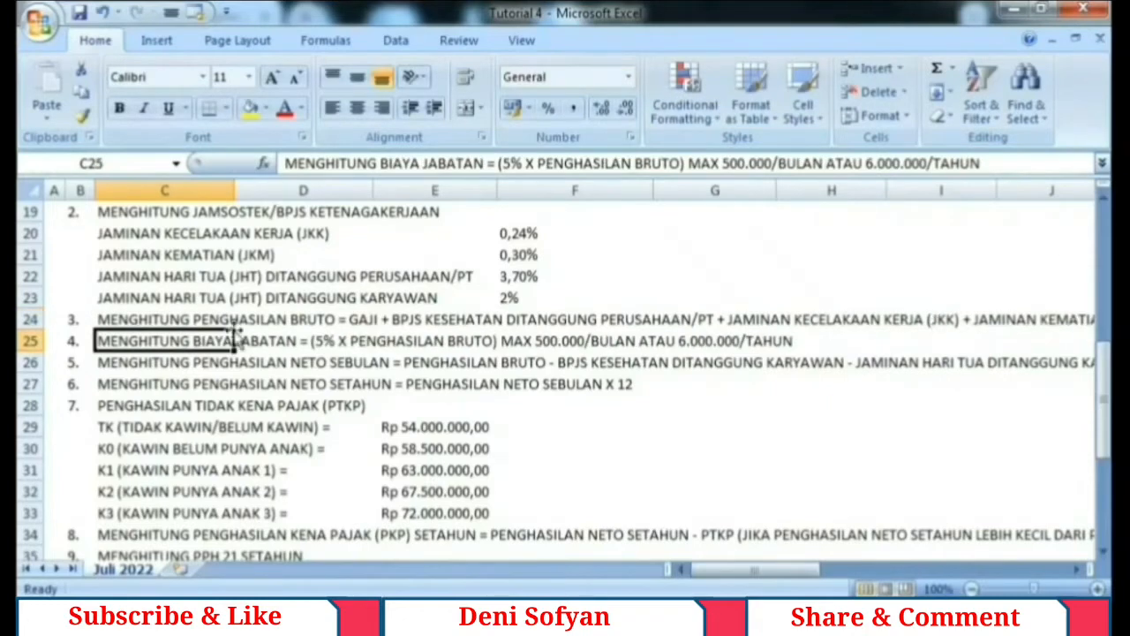
left_click(132, 360)
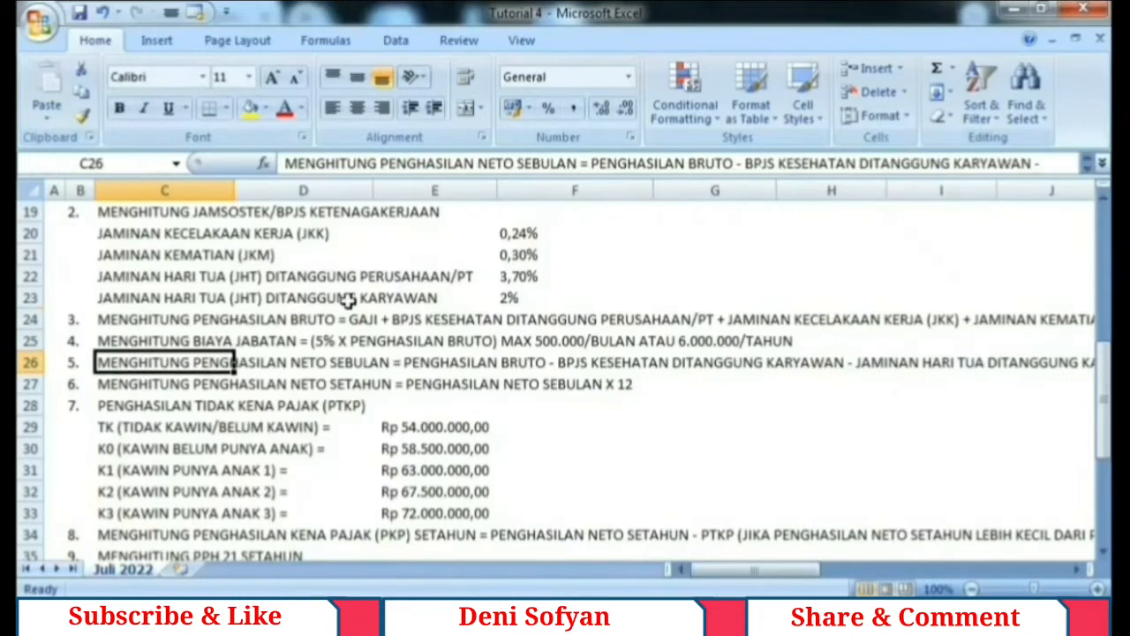
scroll(350, 301, "down", 1)
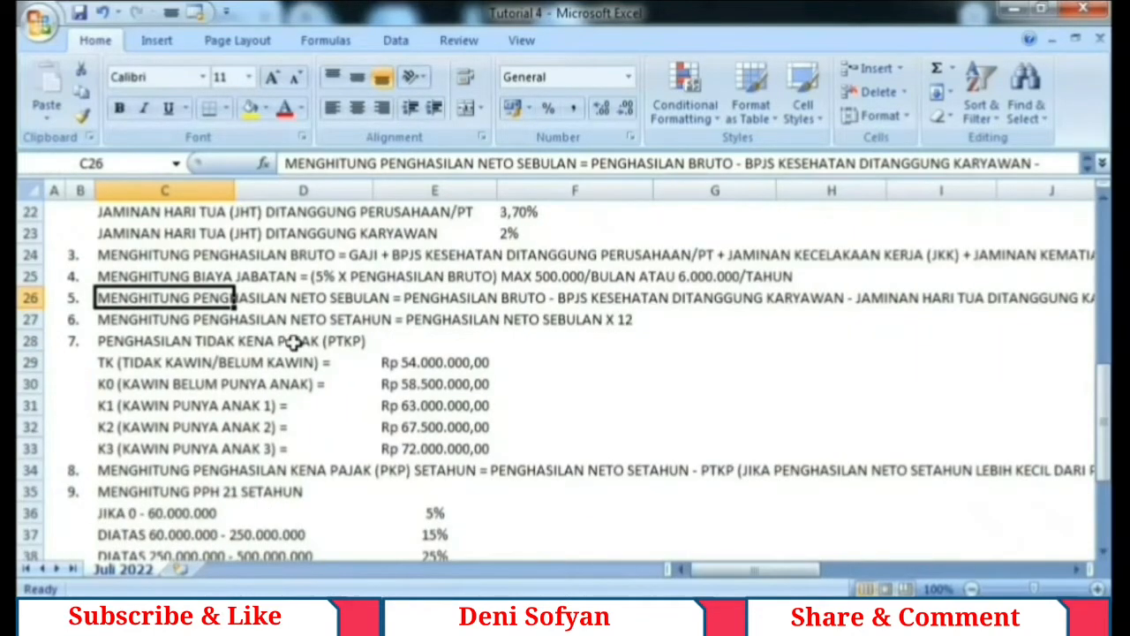
double_click(164, 298)
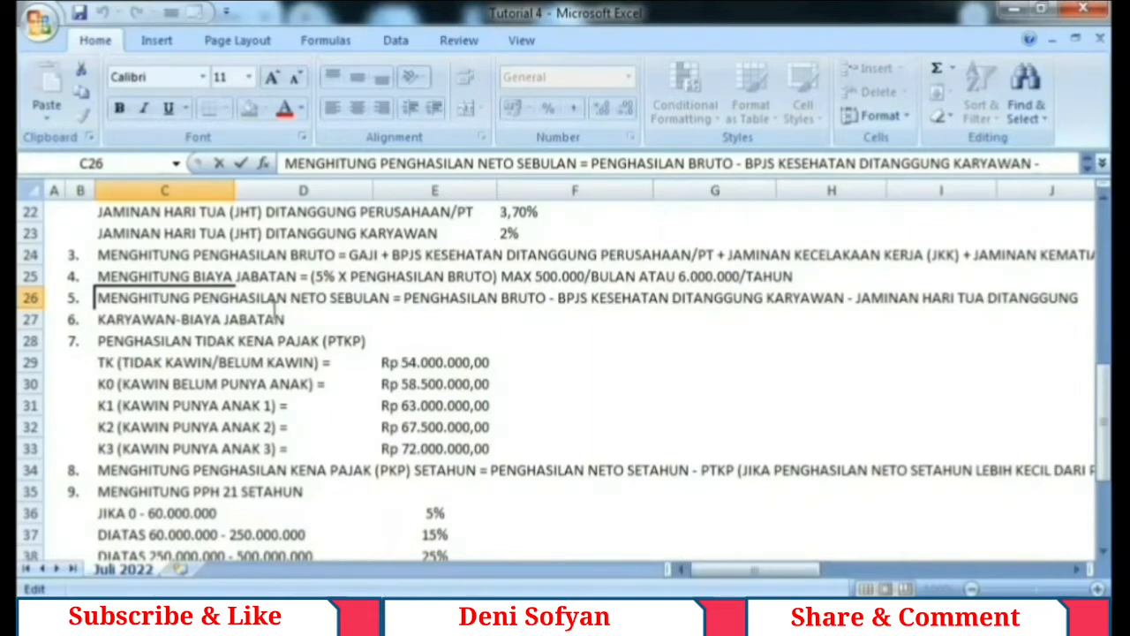
key("Return")
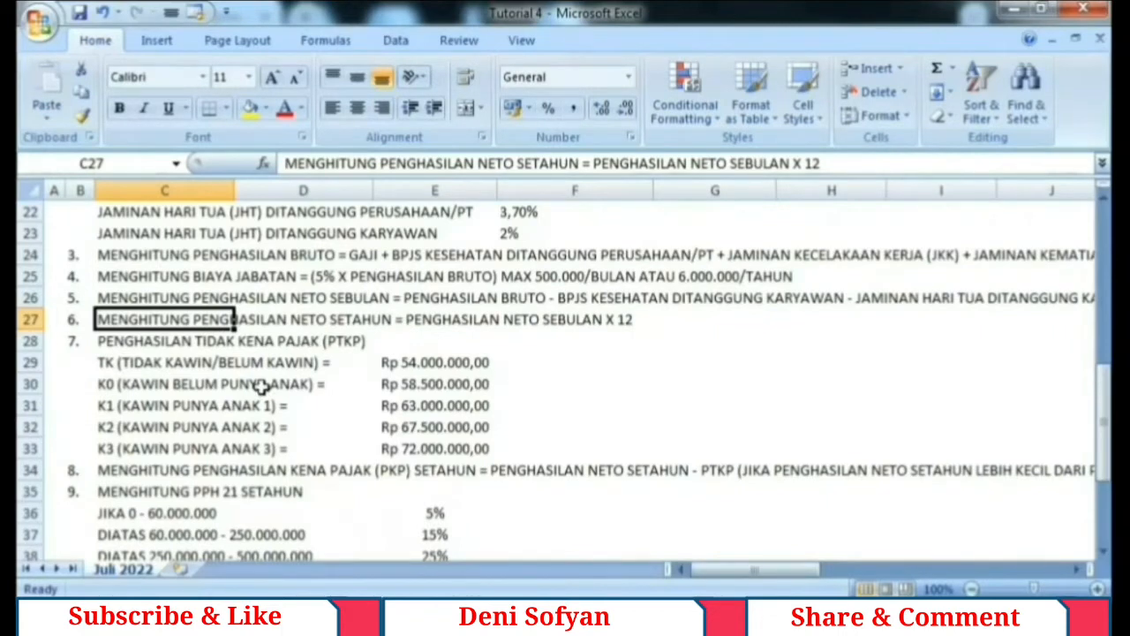
Review the non-taxable income (PTKP) note and the amount for each marital status from TK to K3 in rows 28 to 33
left_click(148, 342)
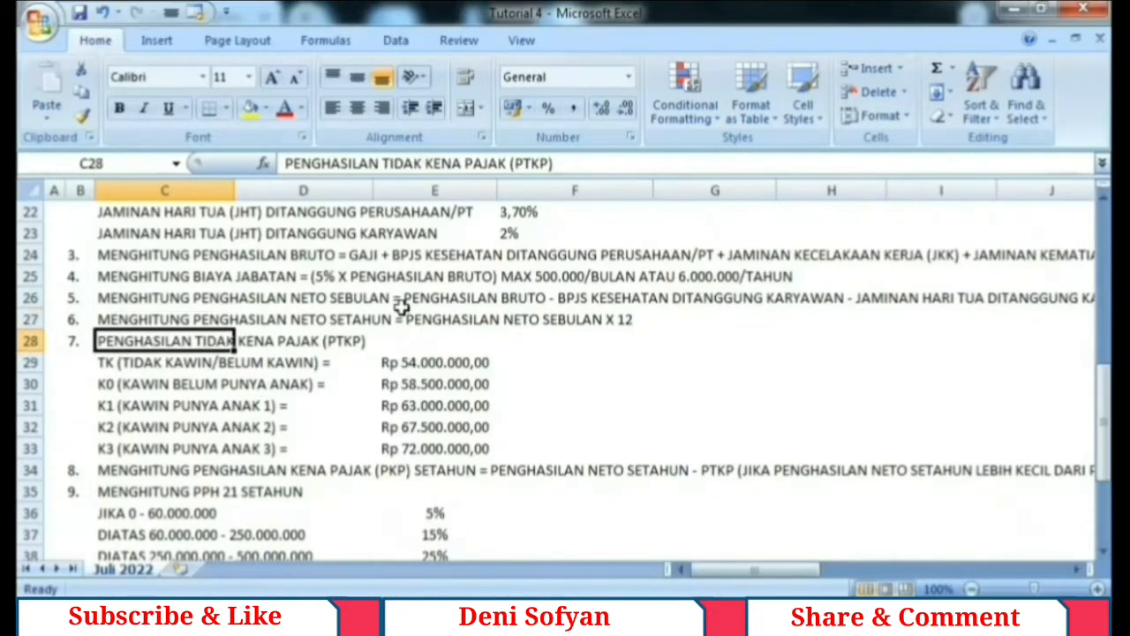
scroll(402, 305, "down", 1)
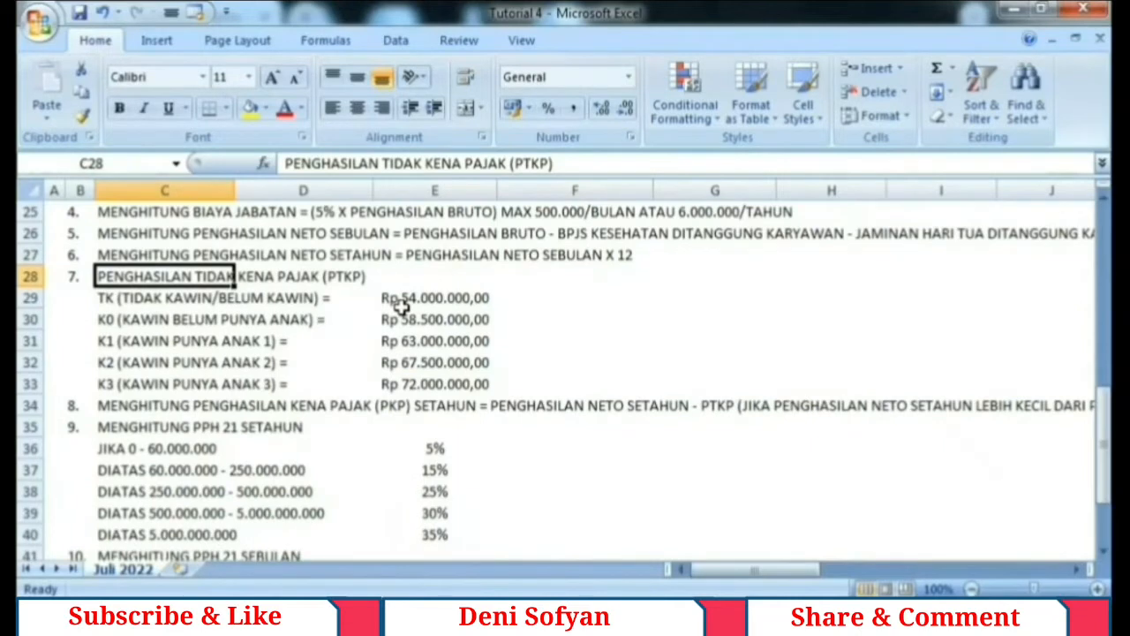
left_click(137, 299)
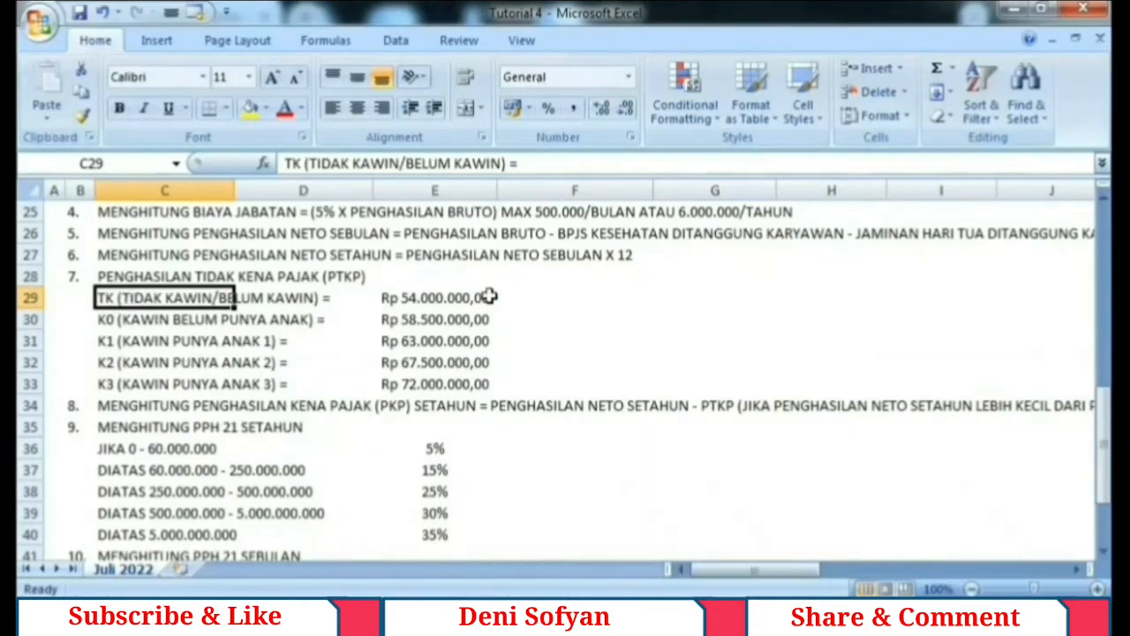
left_click(459, 298)
left_click(156, 325)
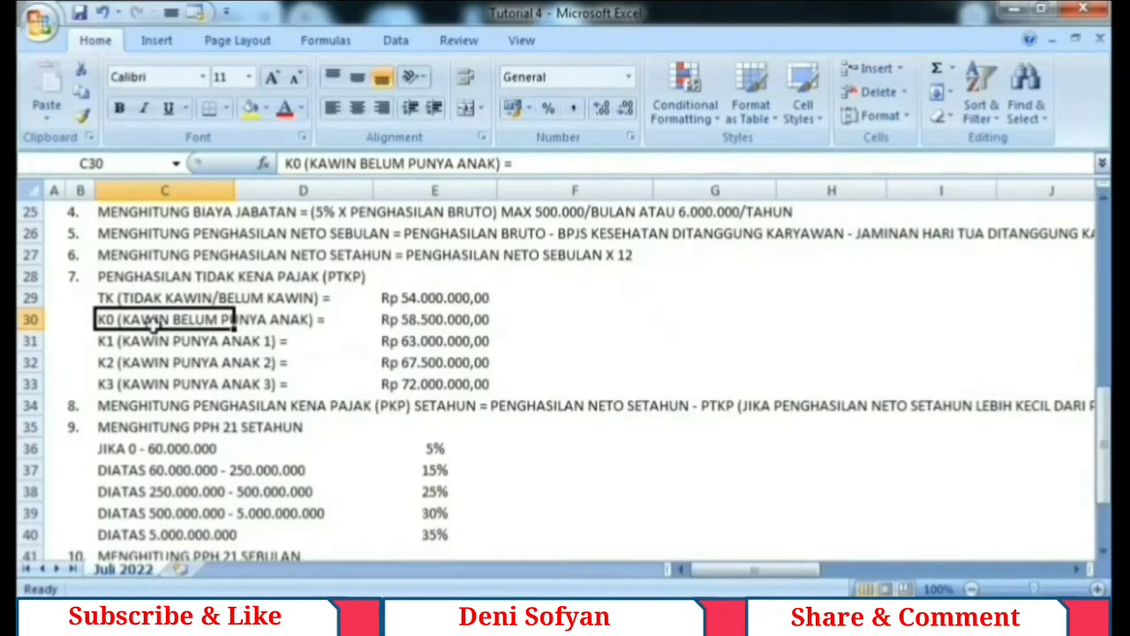
left_click(446, 323)
left_click(172, 345)
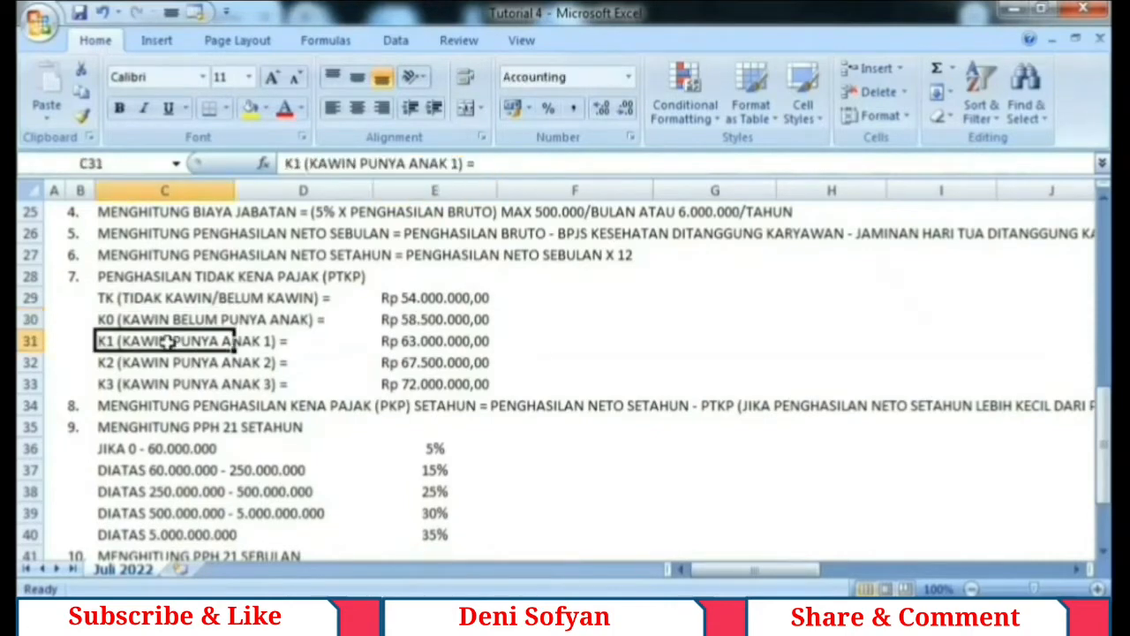
left_click(414, 341)
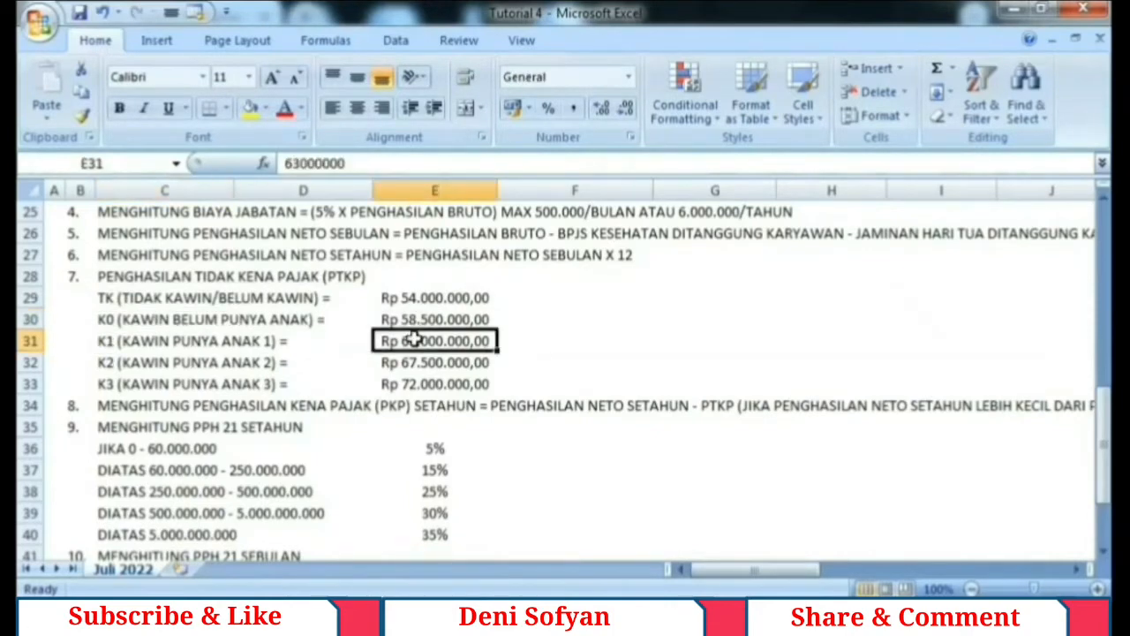
left_click(123, 365)
left_click(442, 362)
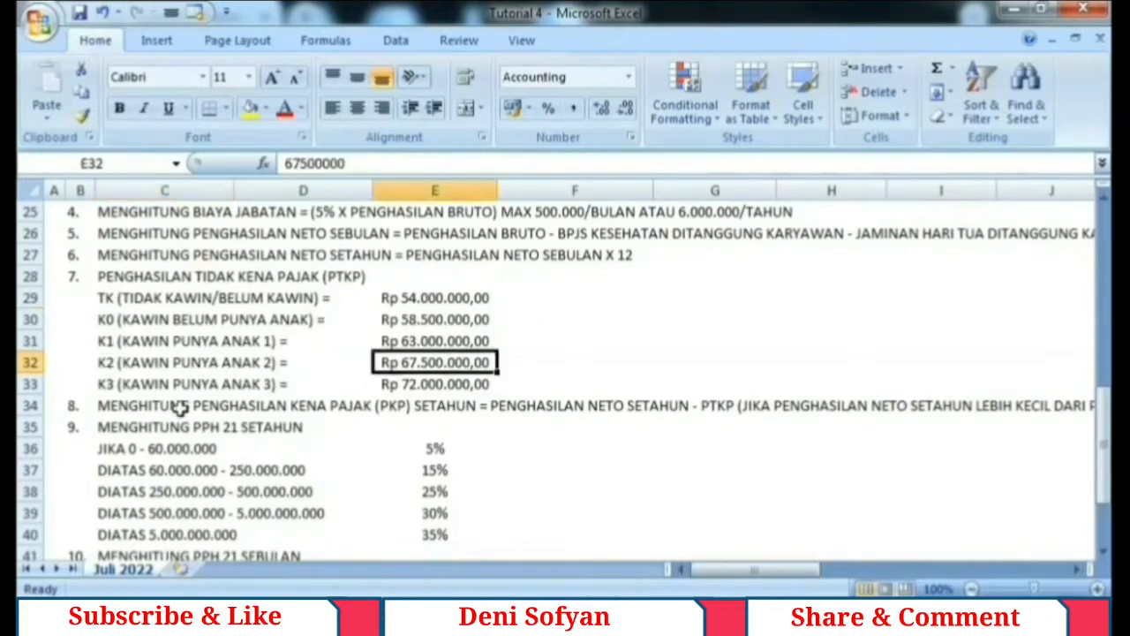
left_click(157, 386)
left_click(430, 385)
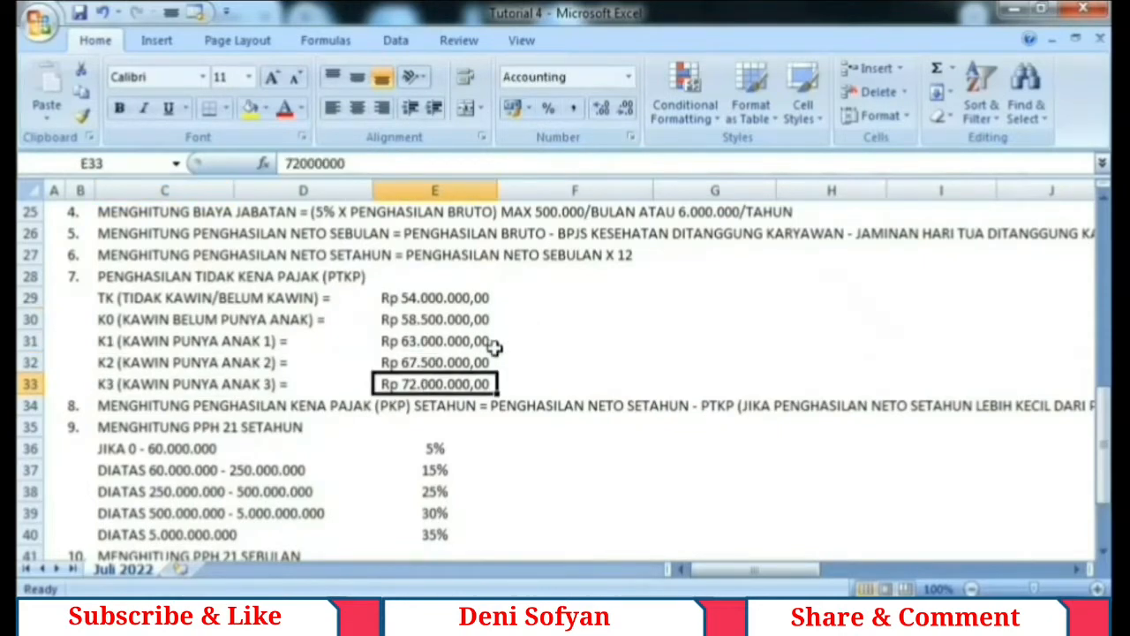
Read the full text of note 8 in C34 on calculating annual taxable income (PKP)
scroll(494, 346, "down", 2)
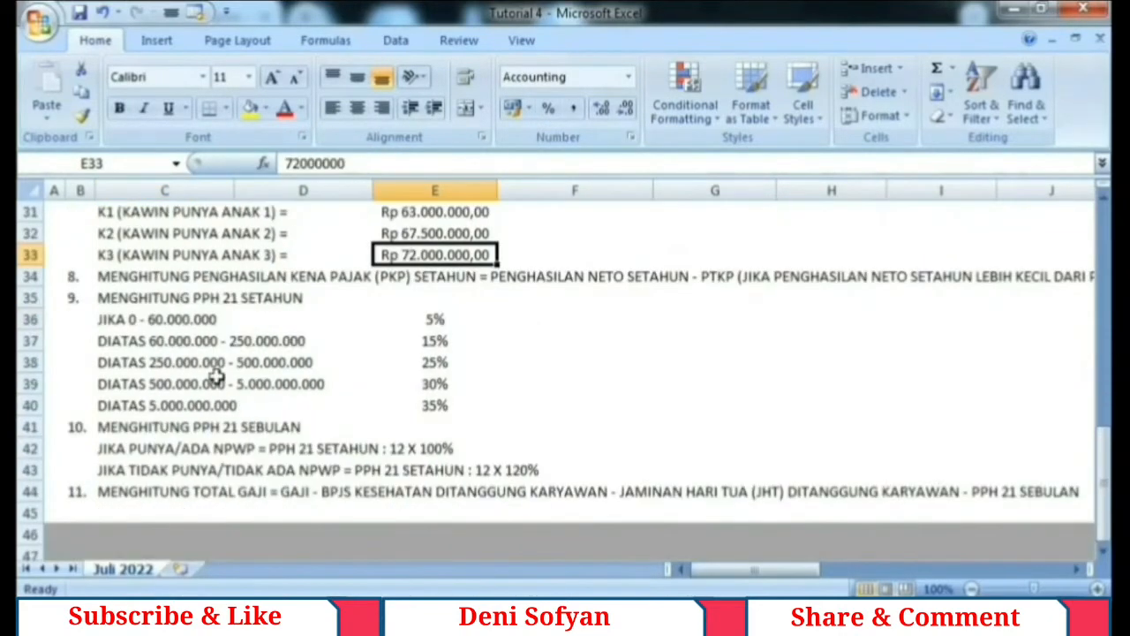
double_click(131, 277)
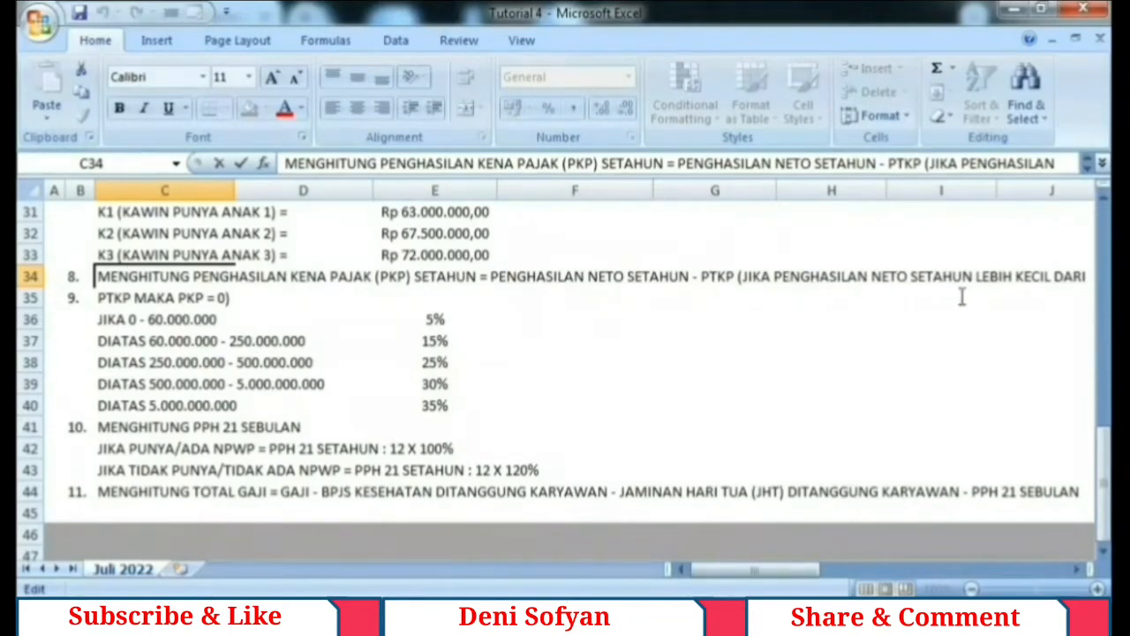
key("Return")
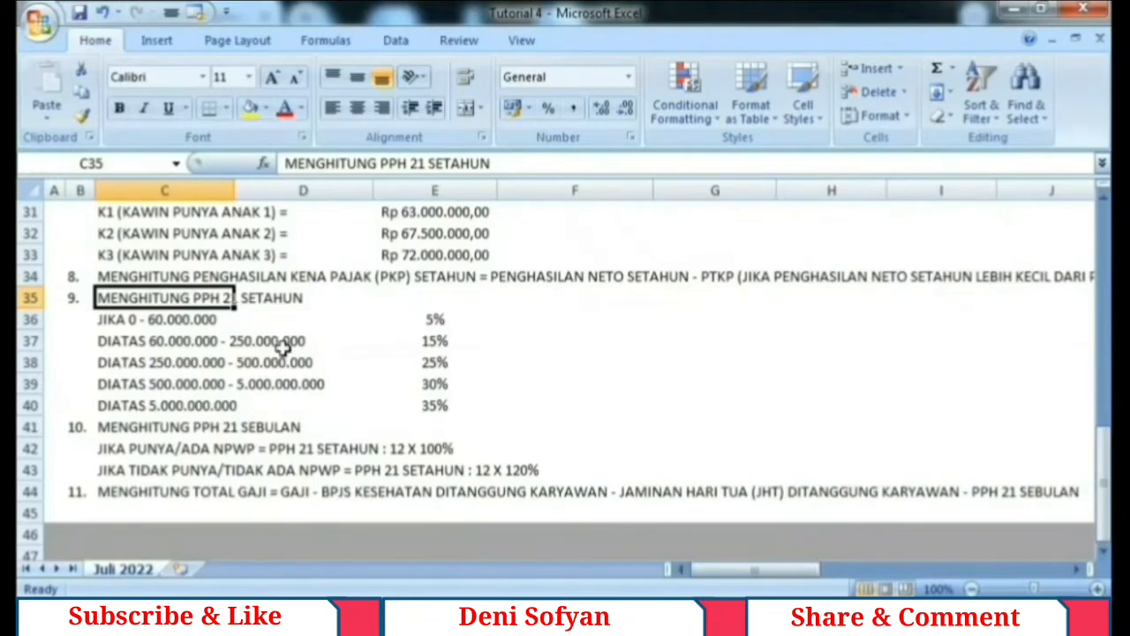
Review the annual PPh 21 income brackets and their tax rates in rows 36 to 40
left_click(128, 316)
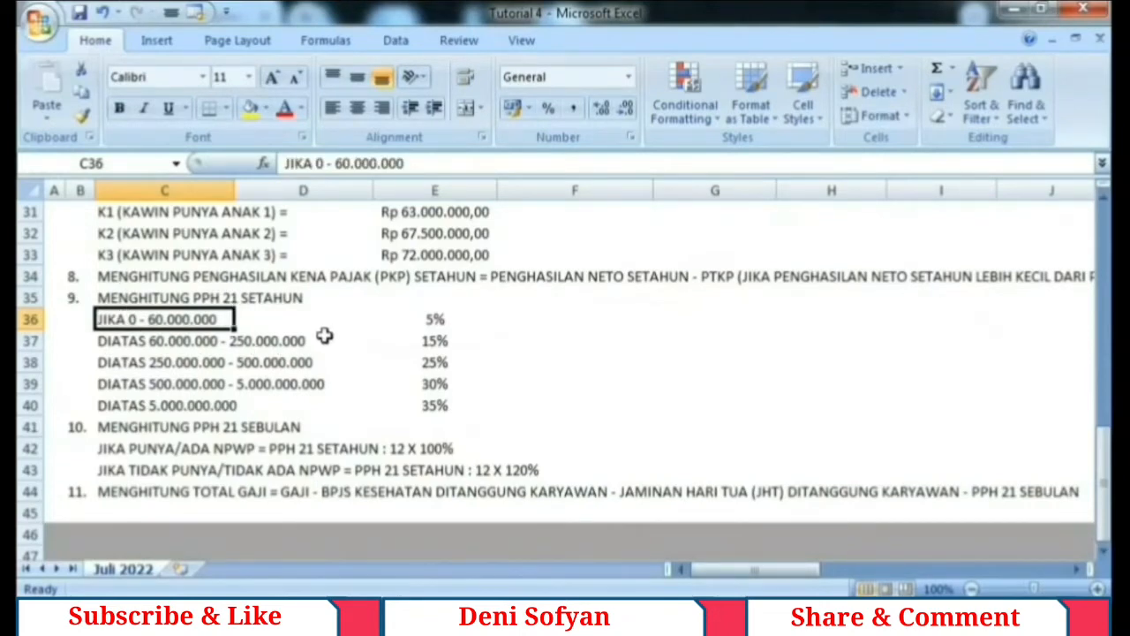
left_click(432, 320)
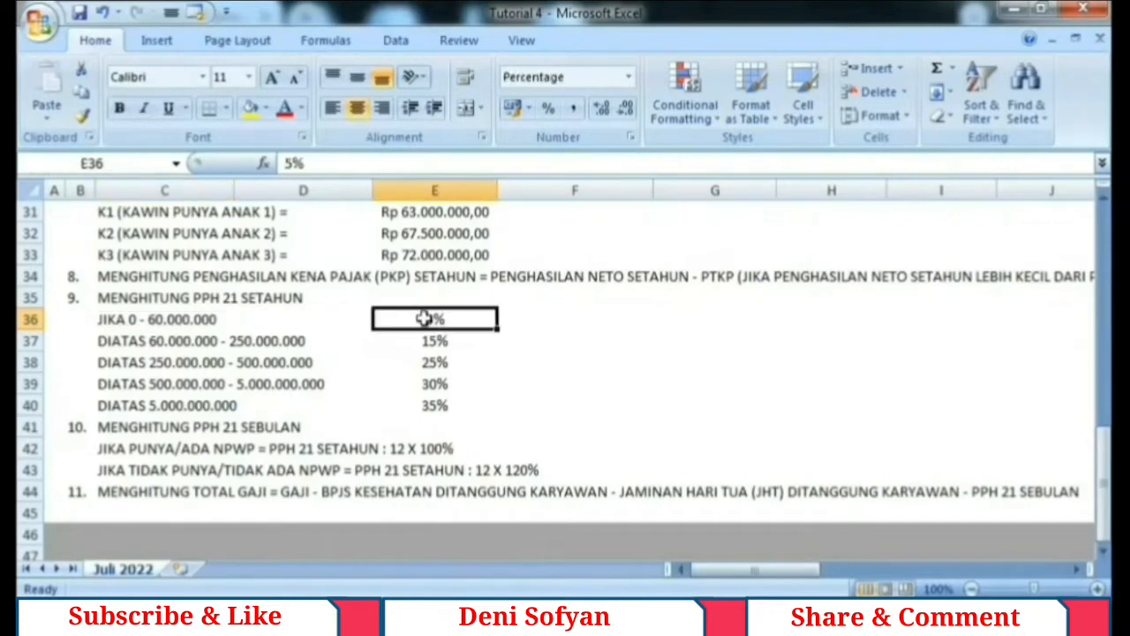
left_click(154, 341)
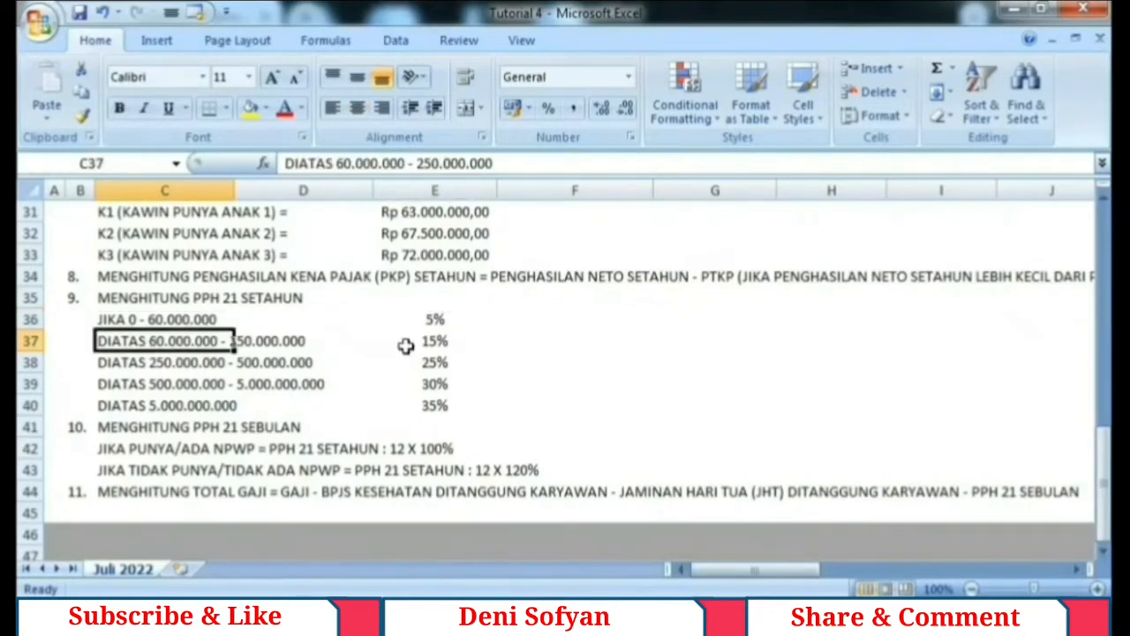
left_click(435, 344)
left_click(144, 369)
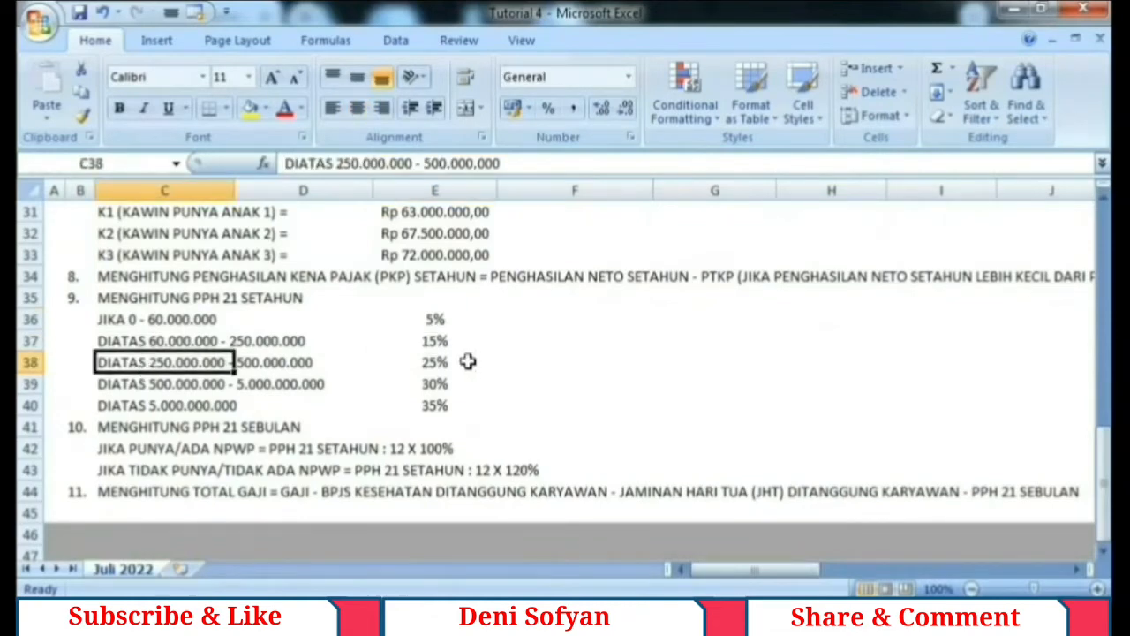
left_click(461, 362)
left_click(199, 387)
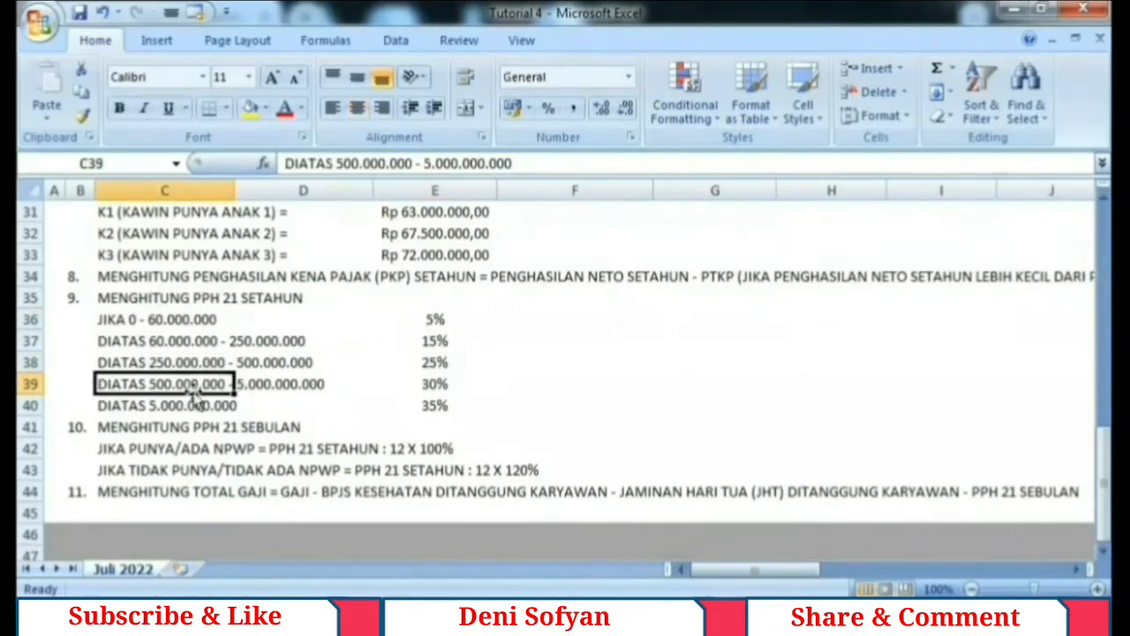
left_click(437, 385)
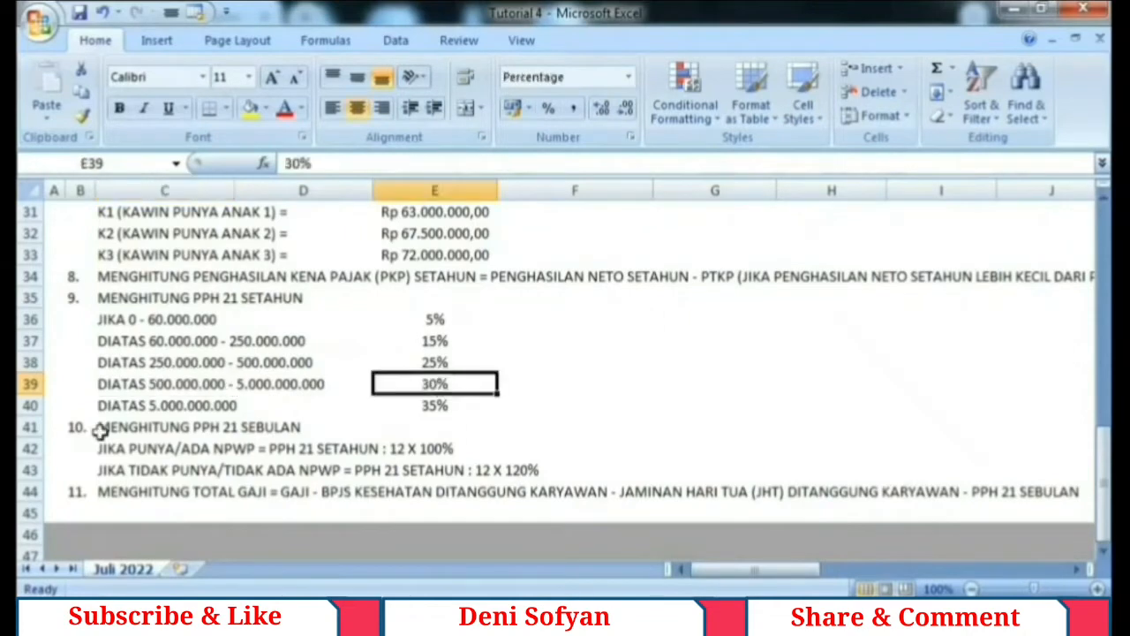
left_click(123, 412)
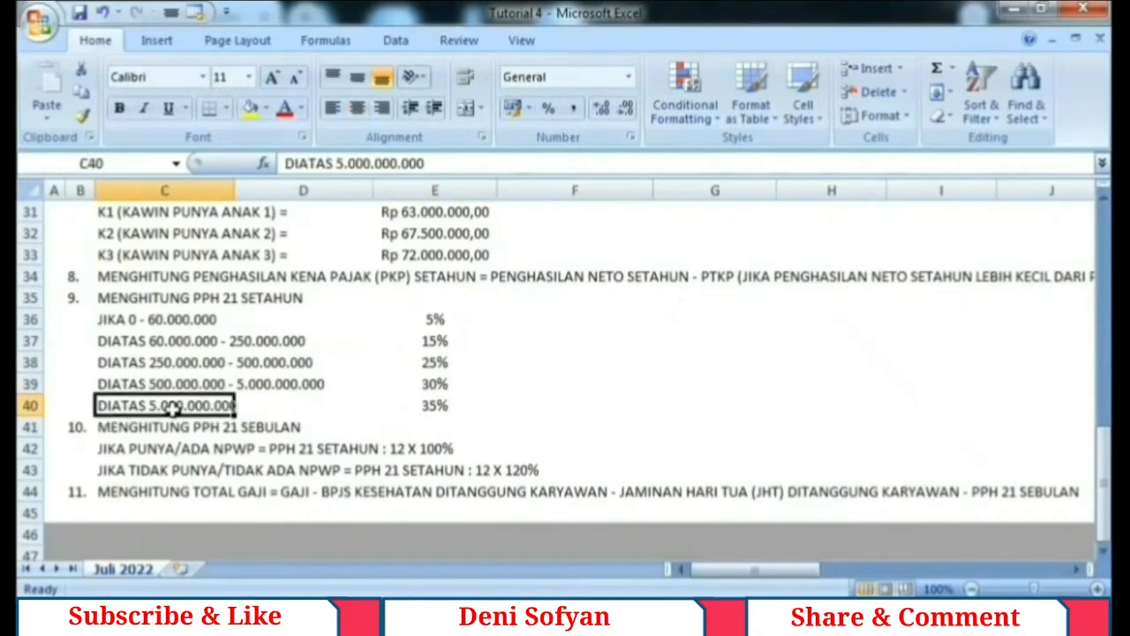
left_click(428, 406)
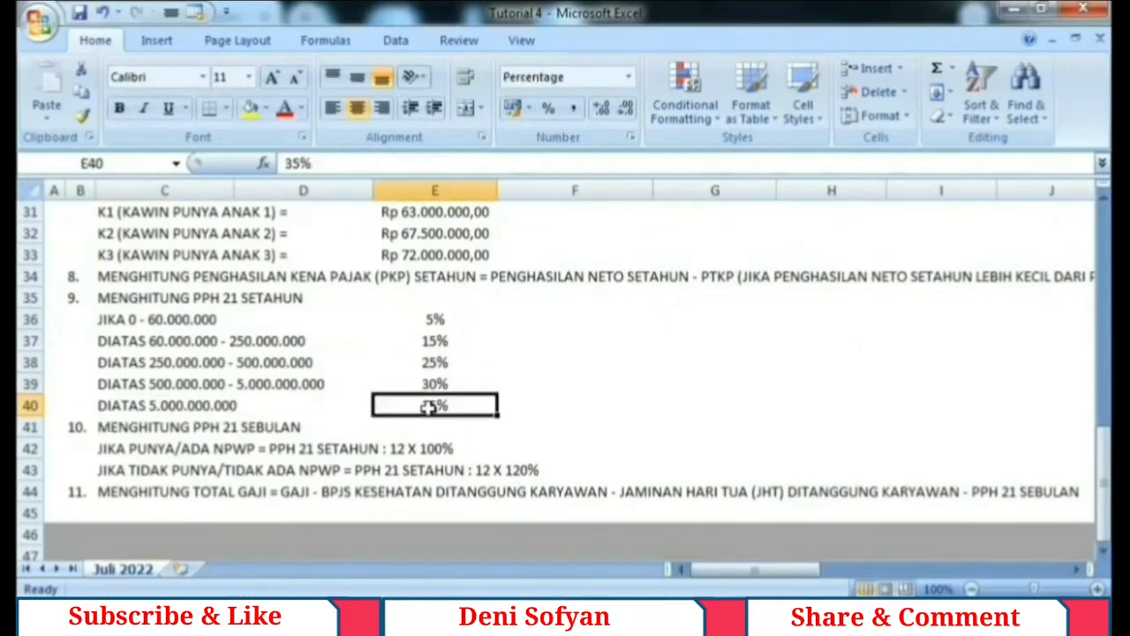
Review the monthly PPh 21 rule for employees without an NPWP and the total salary formula in C43:C44
left_click(150, 473)
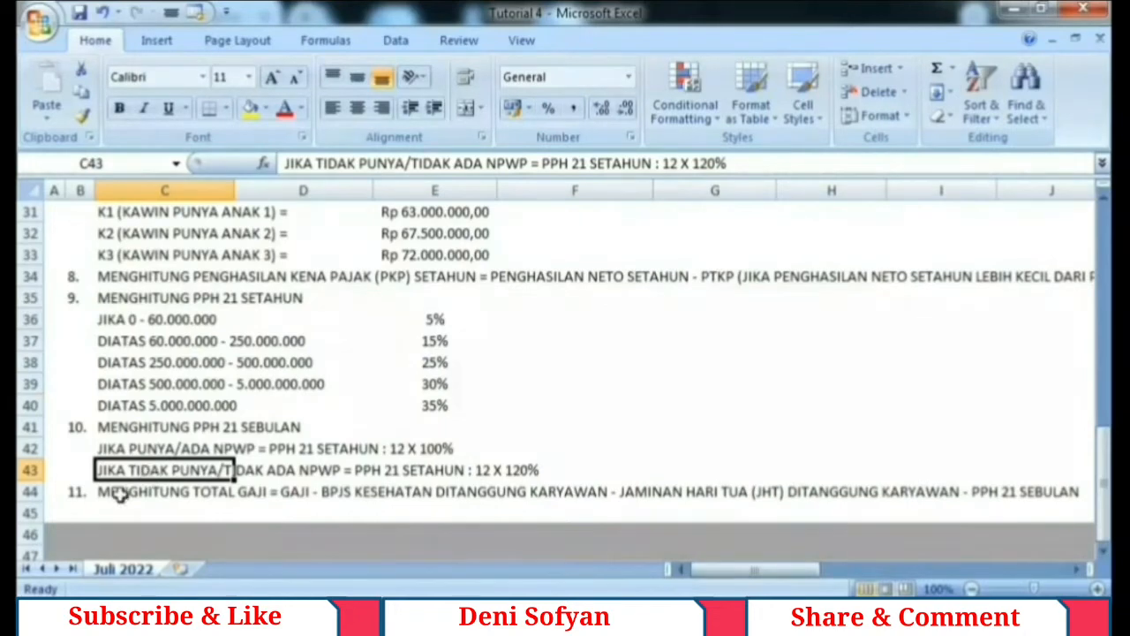
left_click(121, 495)
double_click(121, 495)
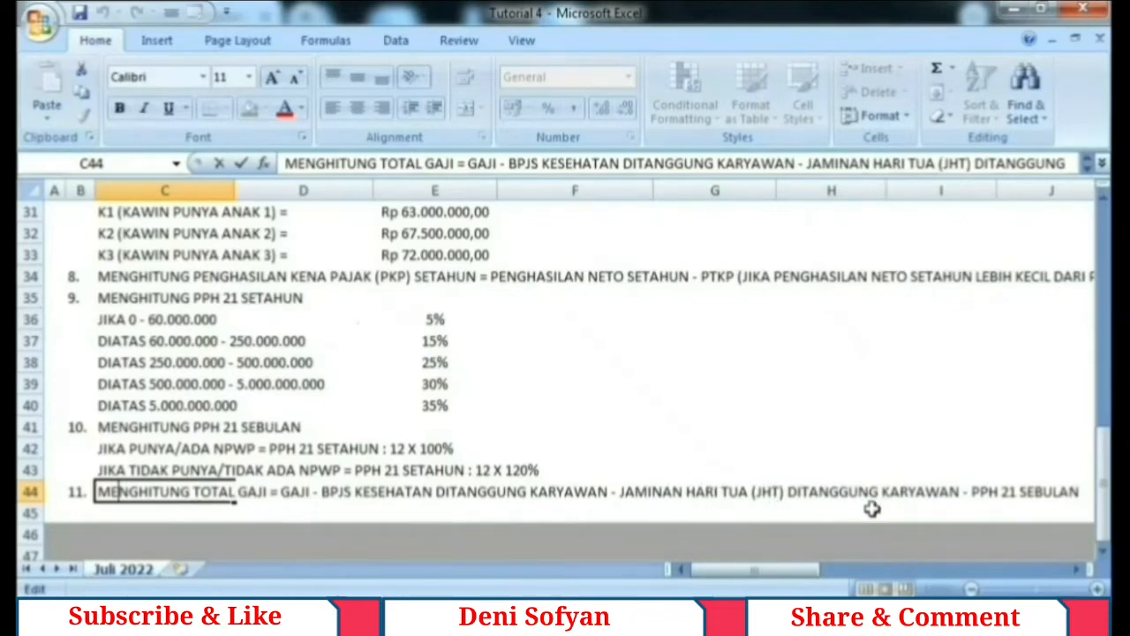
key("Return")
Return to the salary recap table and examine its BPJS Kesehatan and Jamsostek columns, ending at the company's 4% share
scroll(861, 521, "up", 10)
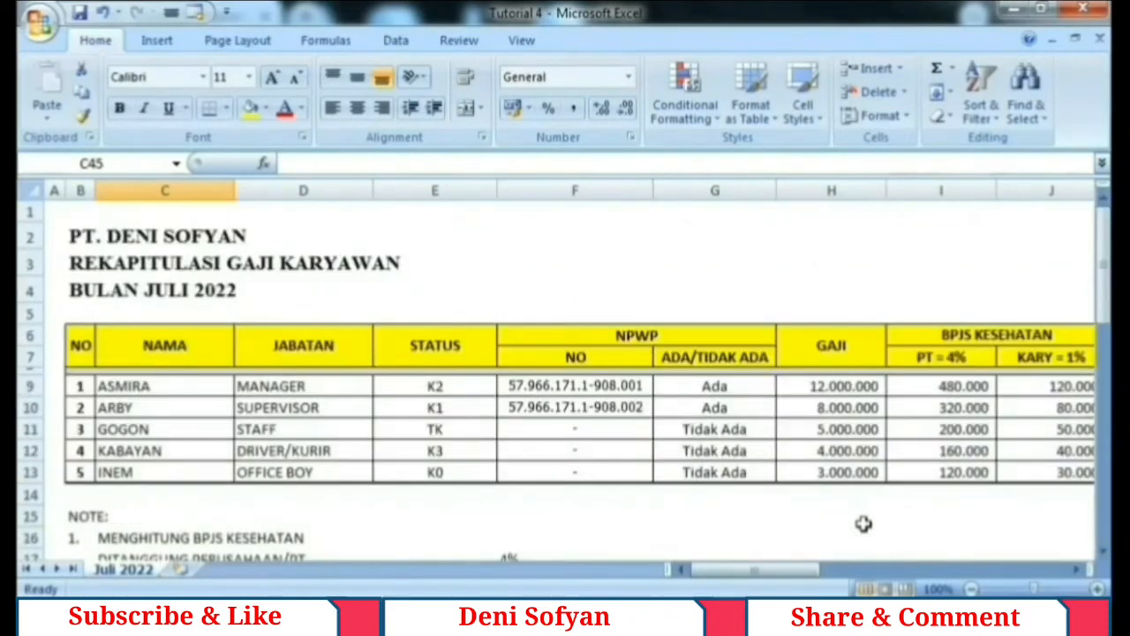
scroll(863, 524, "down", 1)
left_click(812, 339)
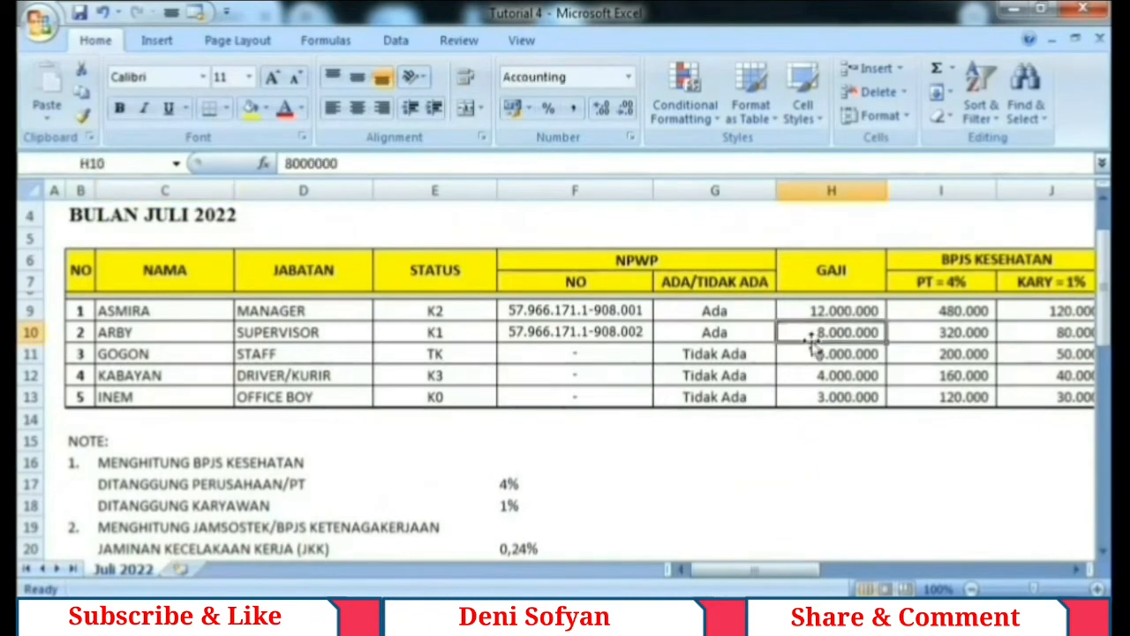
key("Right")
key("Right")
key("Right")
key("Right")
key("Right")
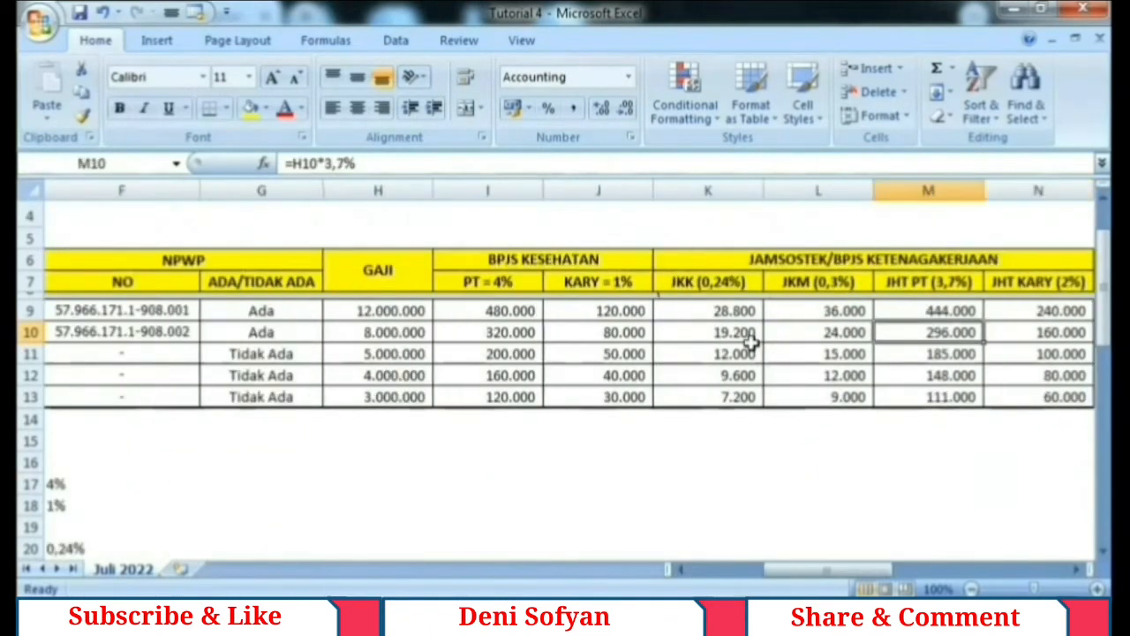
left_click(542, 261)
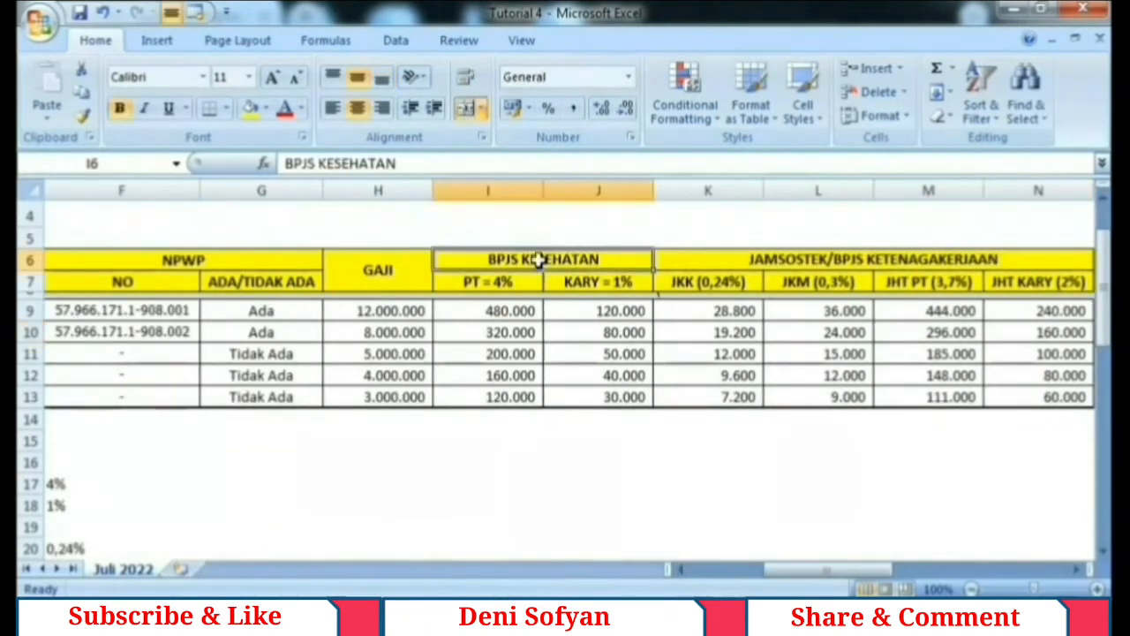
left_click(498, 288)
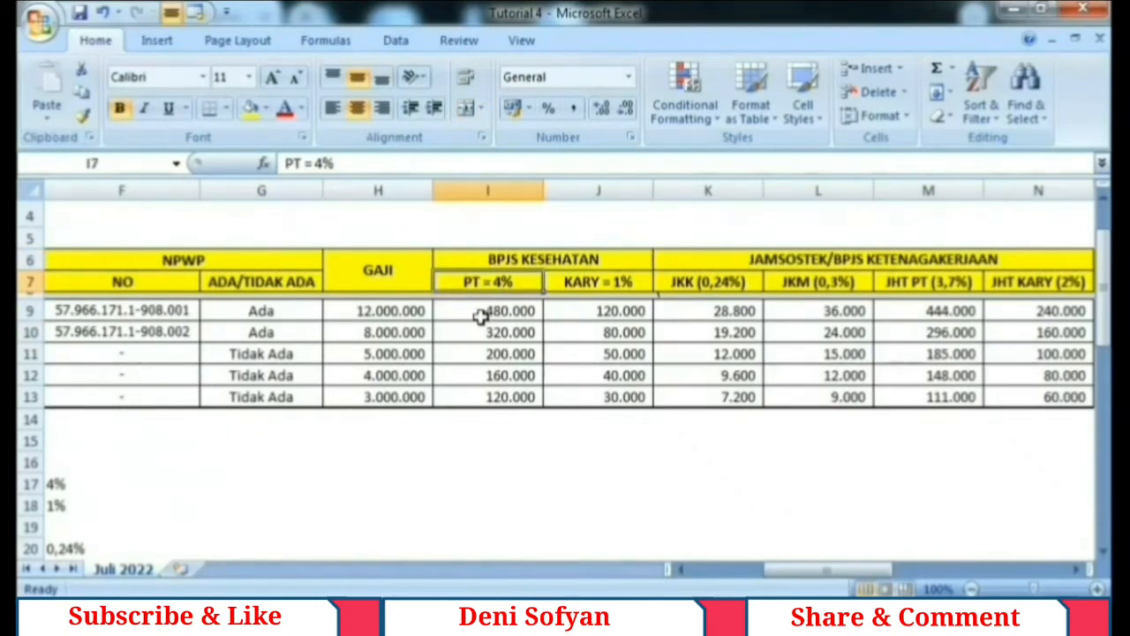
Confirm the company BPJS Kesehatan formula =H9*4% in I9 and fill it down through I13
left_click(480, 317)
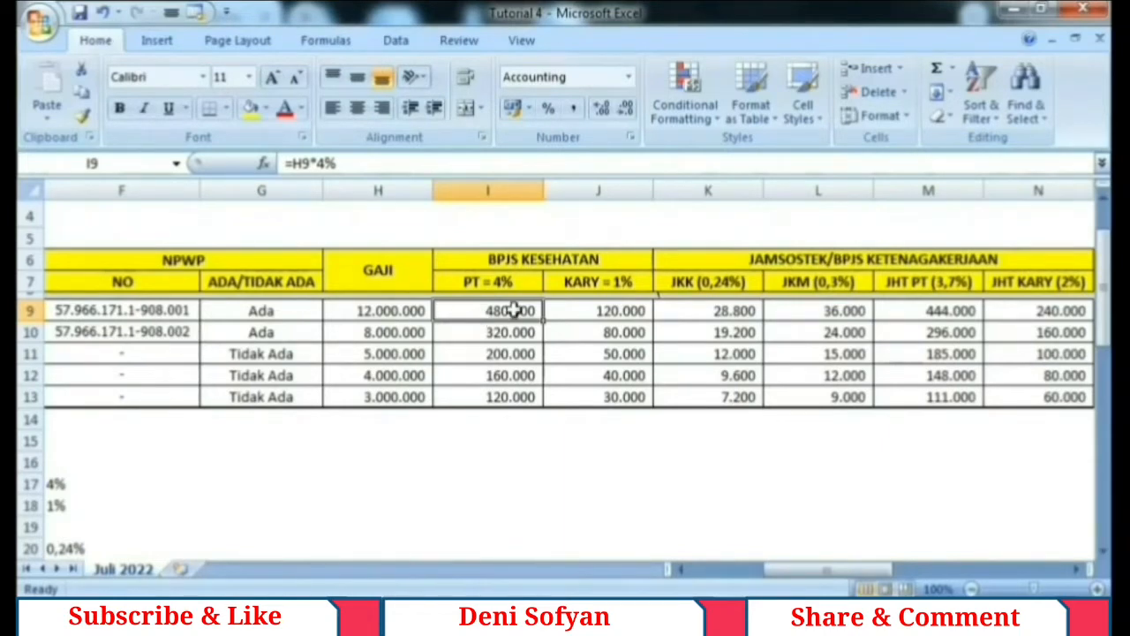
double_click(514, 310)
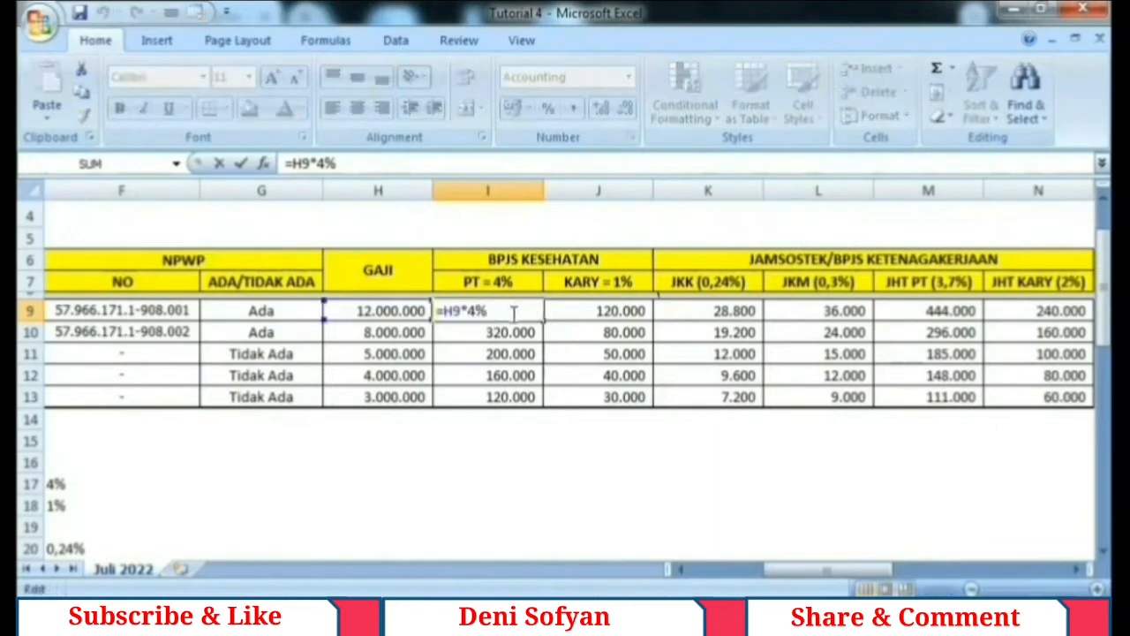
key("Return")
left_click(512, 309)
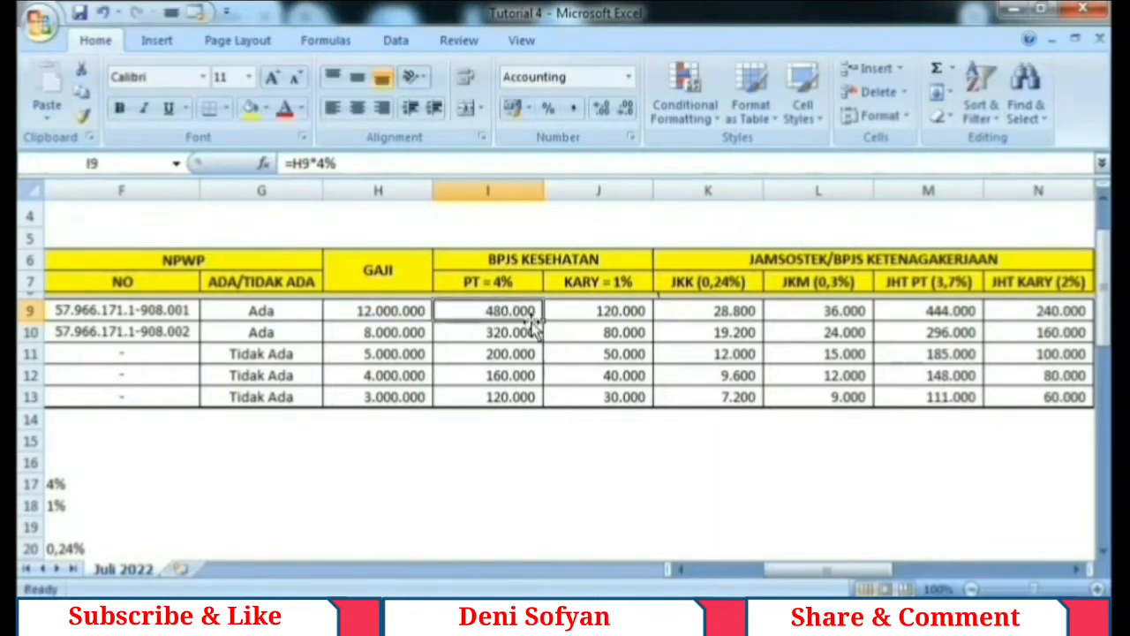
left_click_drag(540, 322, 535, 398)
Confirm the employee BPJS Kesehatan formula =H9*1% in J9 and fill it down through J13
left_click(617, 313)
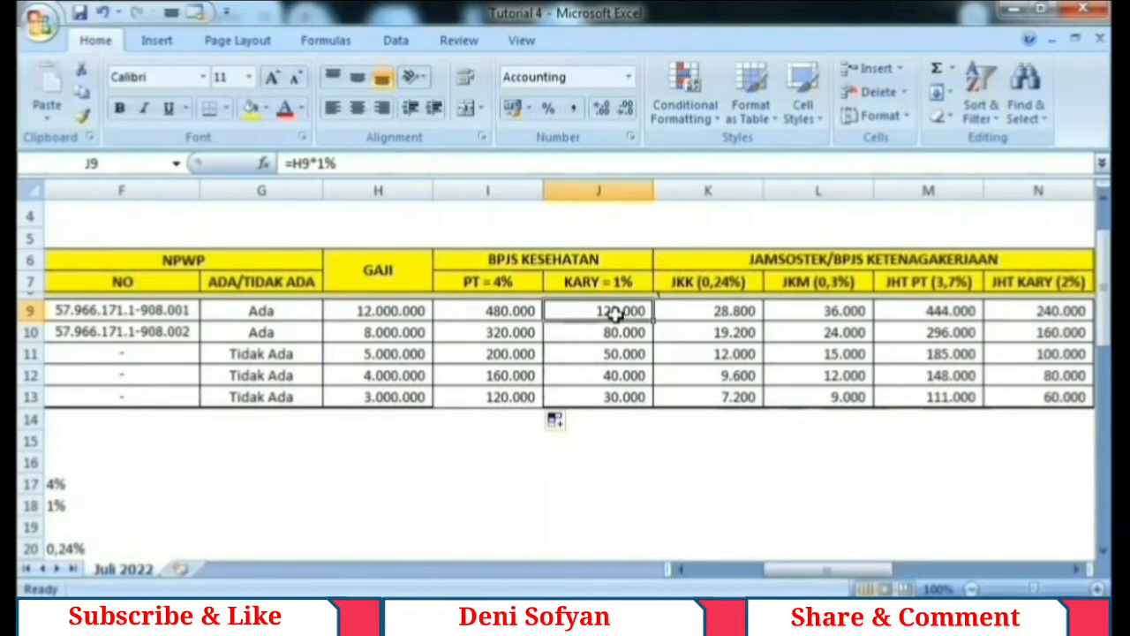
double_click(617, 313)
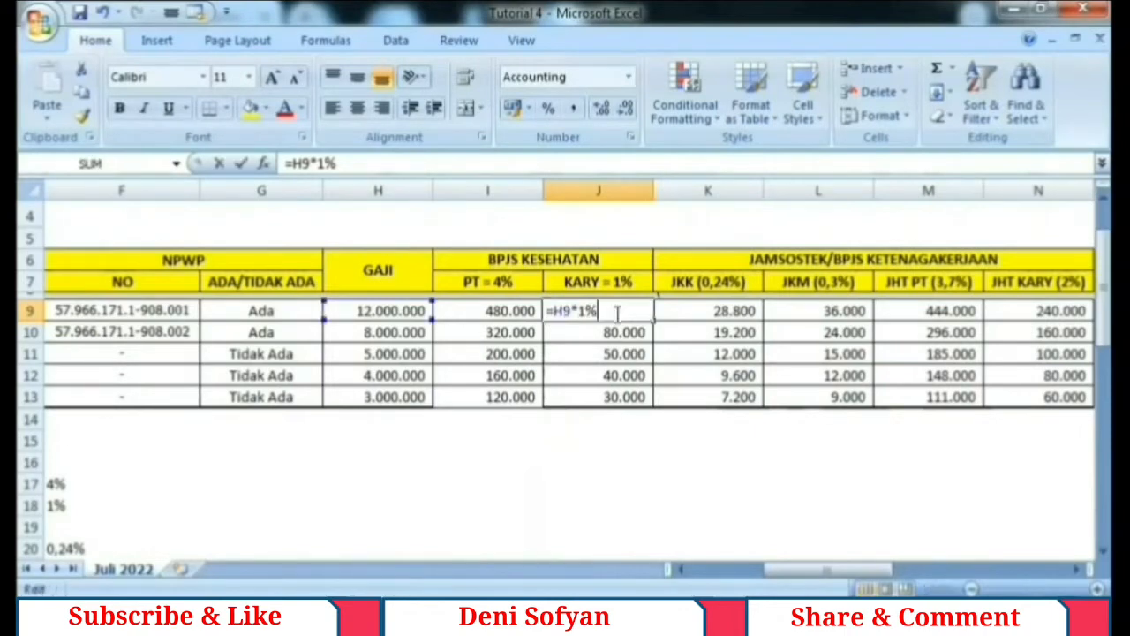
key("Return")
left_click(617, 312)
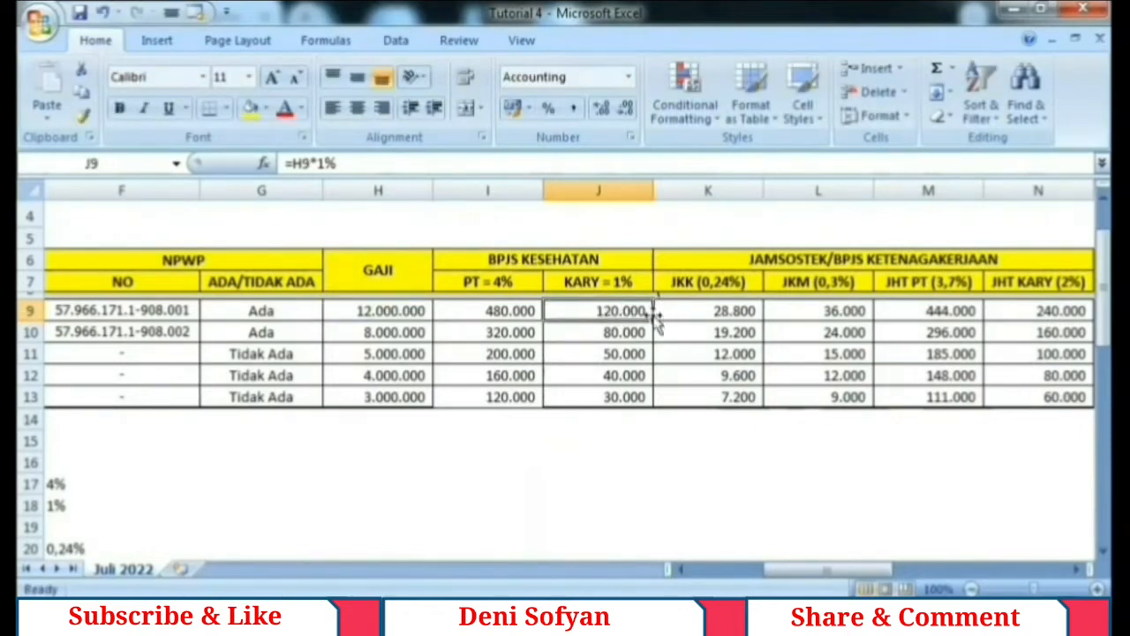
left_click_drag(652, 321, 649, 399)
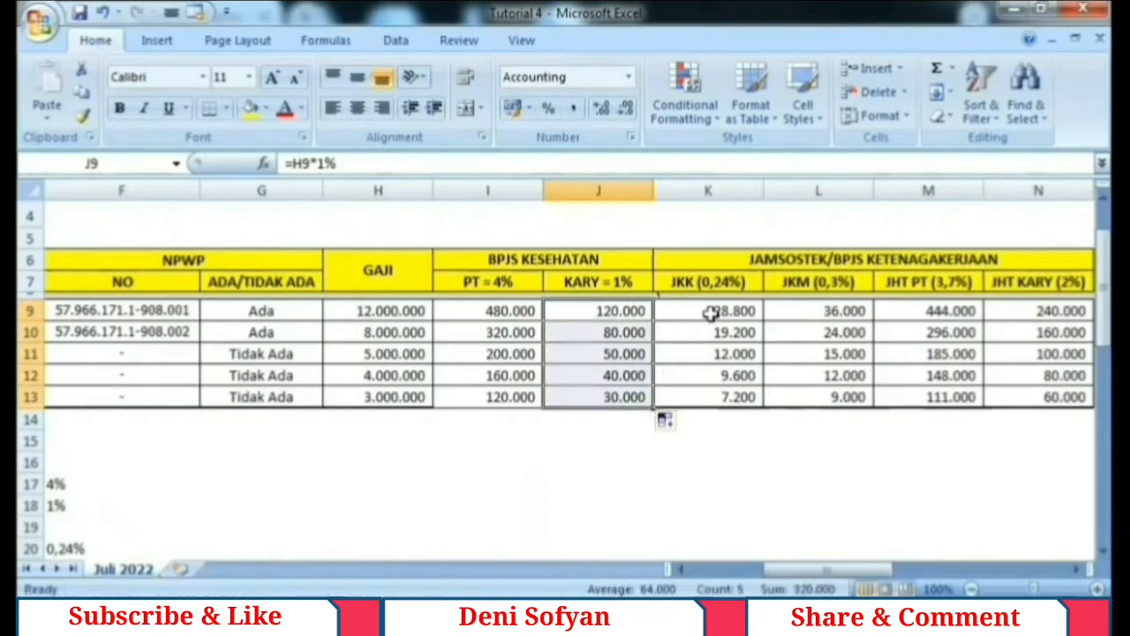
Confirm the JKK formula =H9*0,24% in K9 and fill it down through K13
left_click(706, 313)
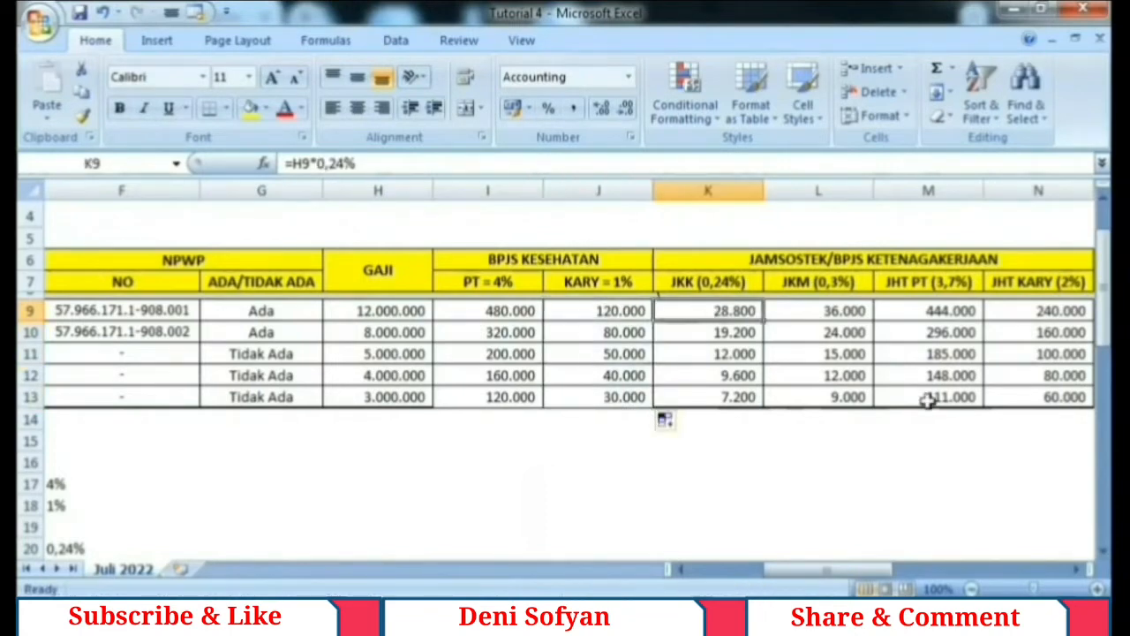
left_click(1076, 570)
left_click(1075, 570)
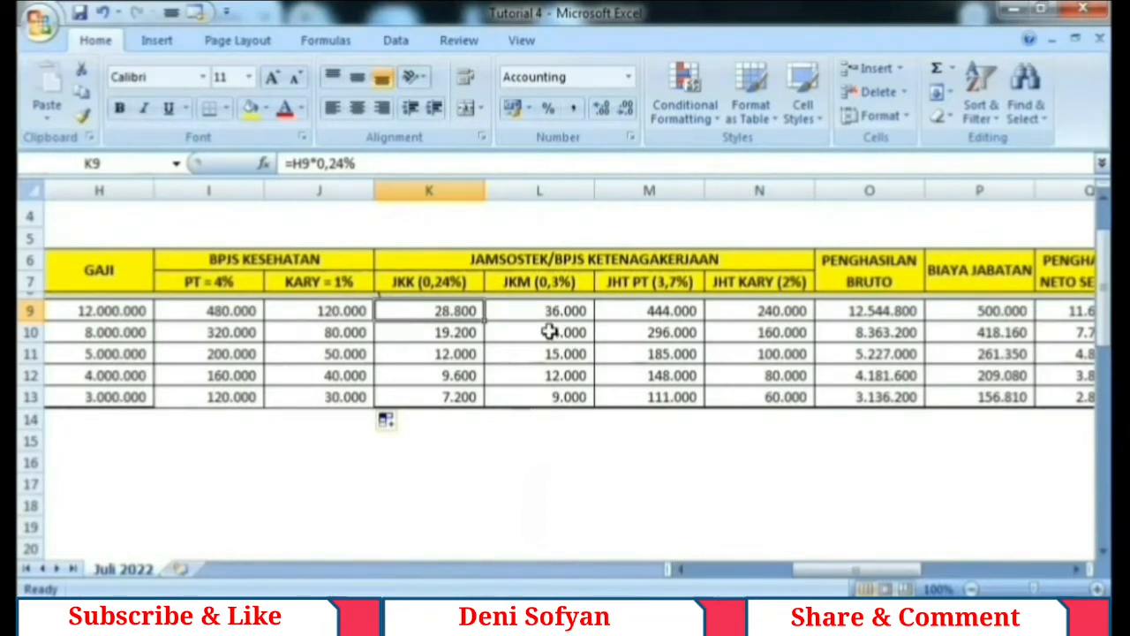
double_click(466, 311)
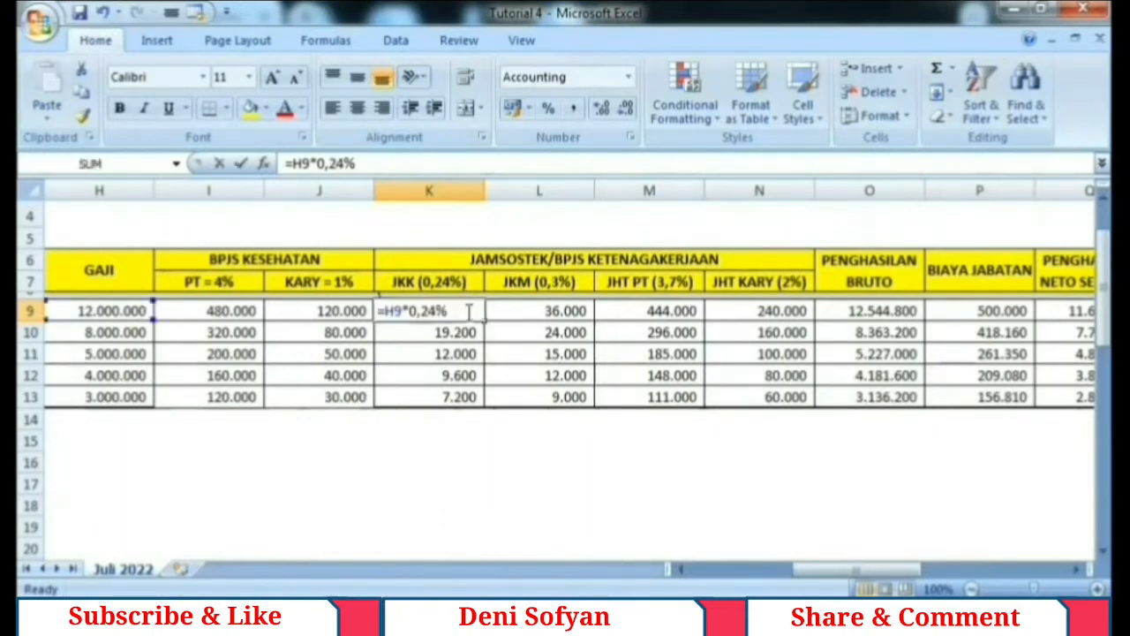
key("Return")
left_click(466, 311)
left_click_drag(489, 318, 487, 406)
Check the JKM formula =H9*0,3% in L9 and fill it down through L13
left_click(562, 311)
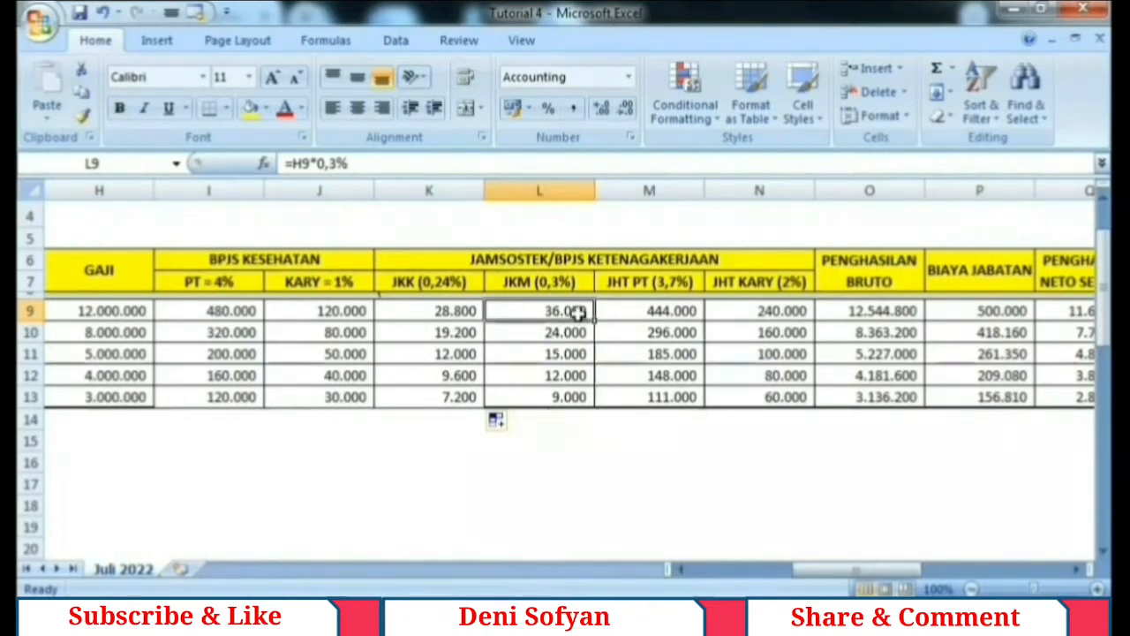
double_click(576, 311)
key("Escape")
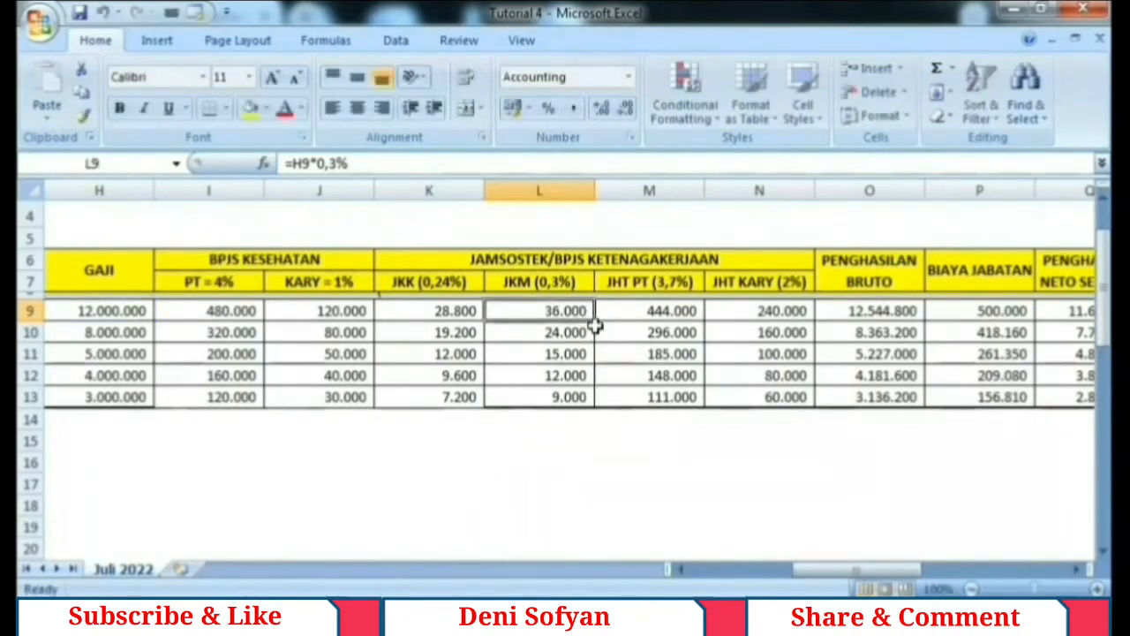
left_click_drag(595, 319, 593, 406)
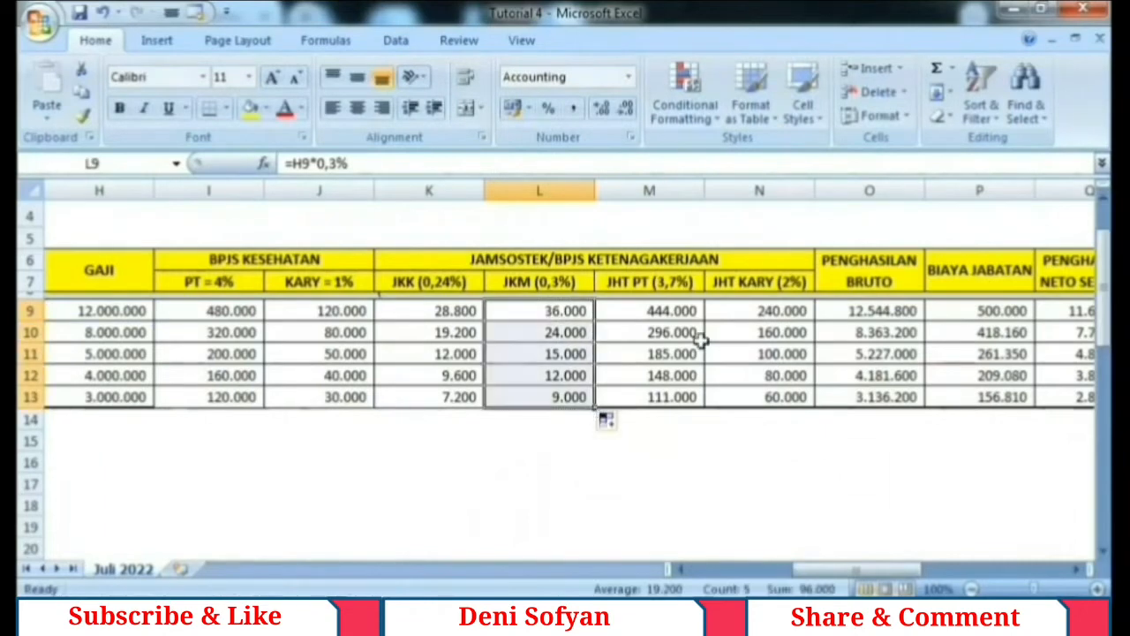
Confirm the company JHT formula =H9*3,7% in M9 and fill it down through M13
left_click(662, 310)
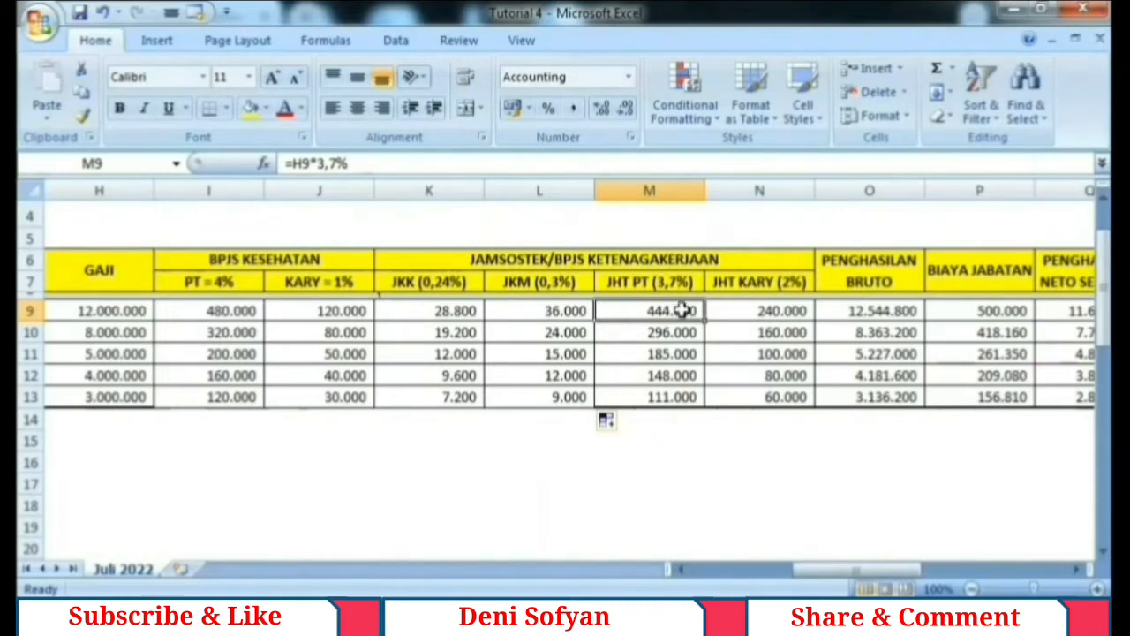
double_click(680, 311)
key("Return")
left_click(681, 311)
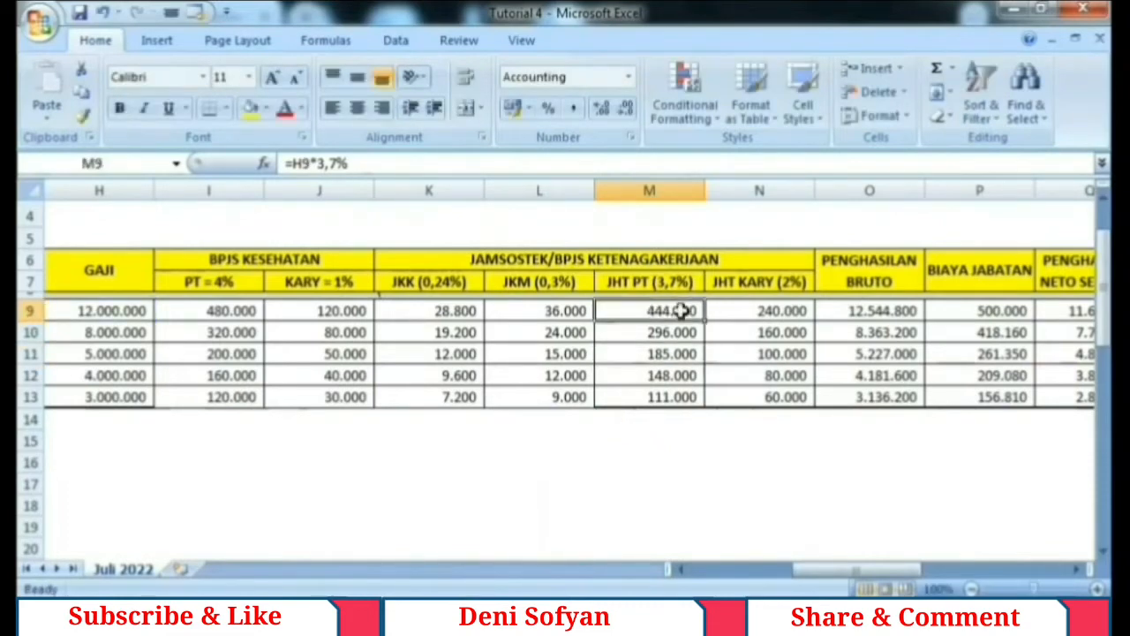
left_click_drag(704, 321, 702, 408)
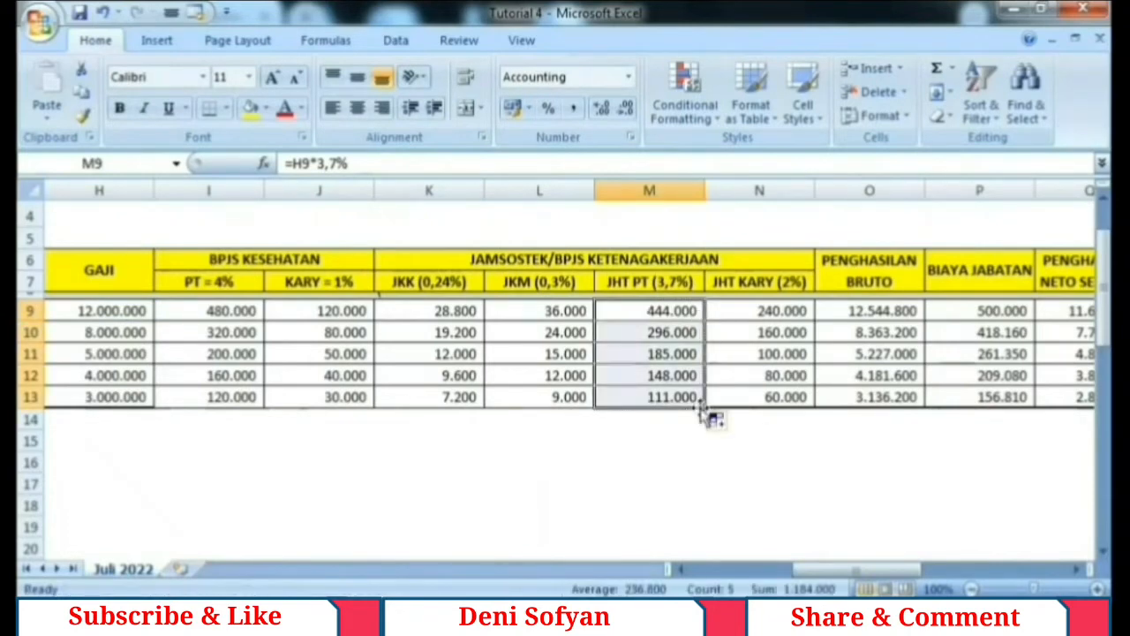
Confirm the employee JHT formula =H9*2% in N9
left_click(775, 314)
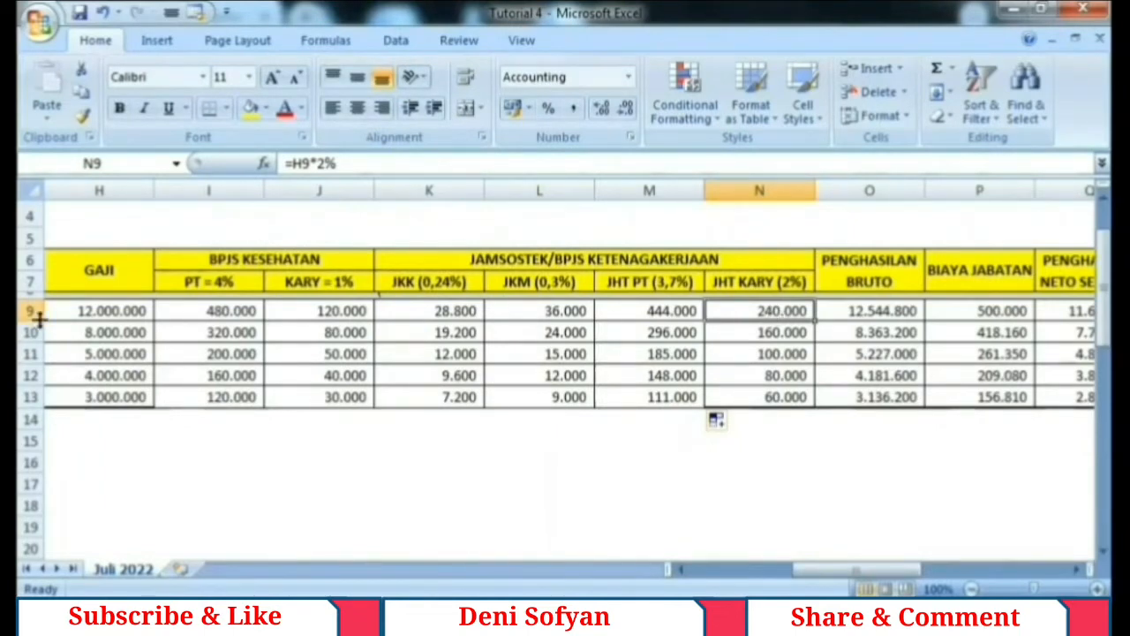
double_click(751, 311)
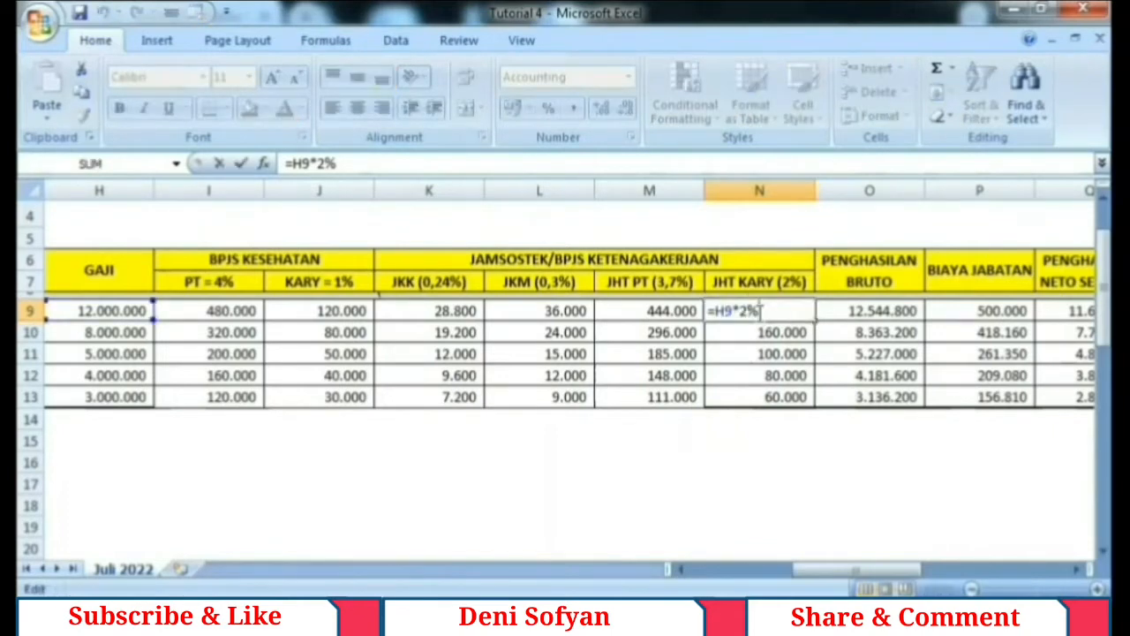
key("Return")
key("Up")
left_click_drag(814, 323, 793, 415)
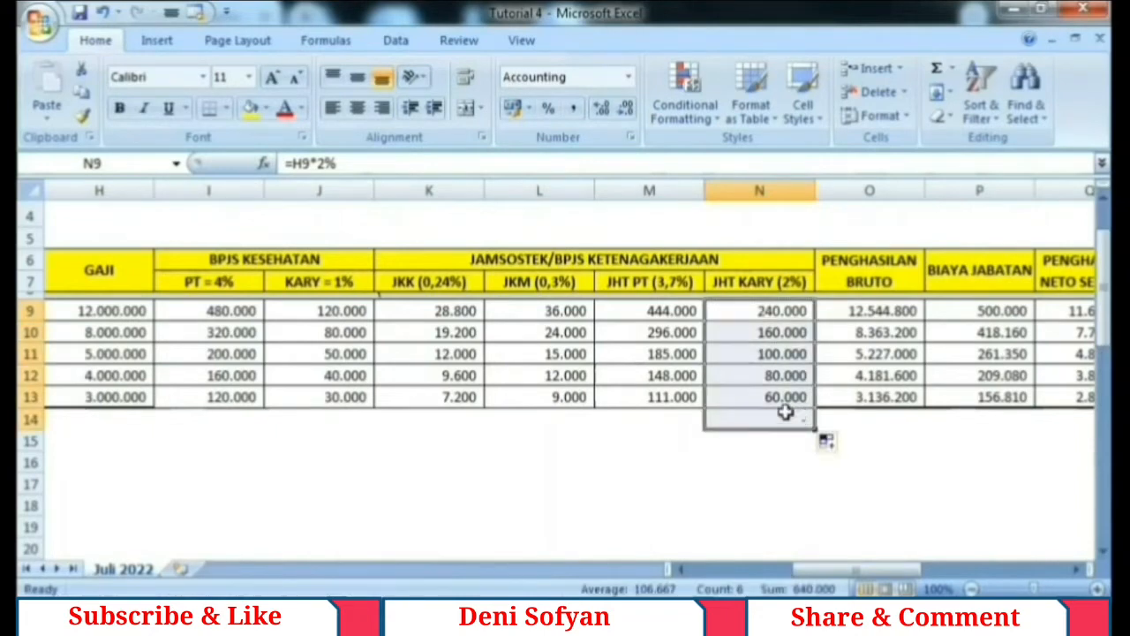
left_click(774, 416)
left_click(785, 459)
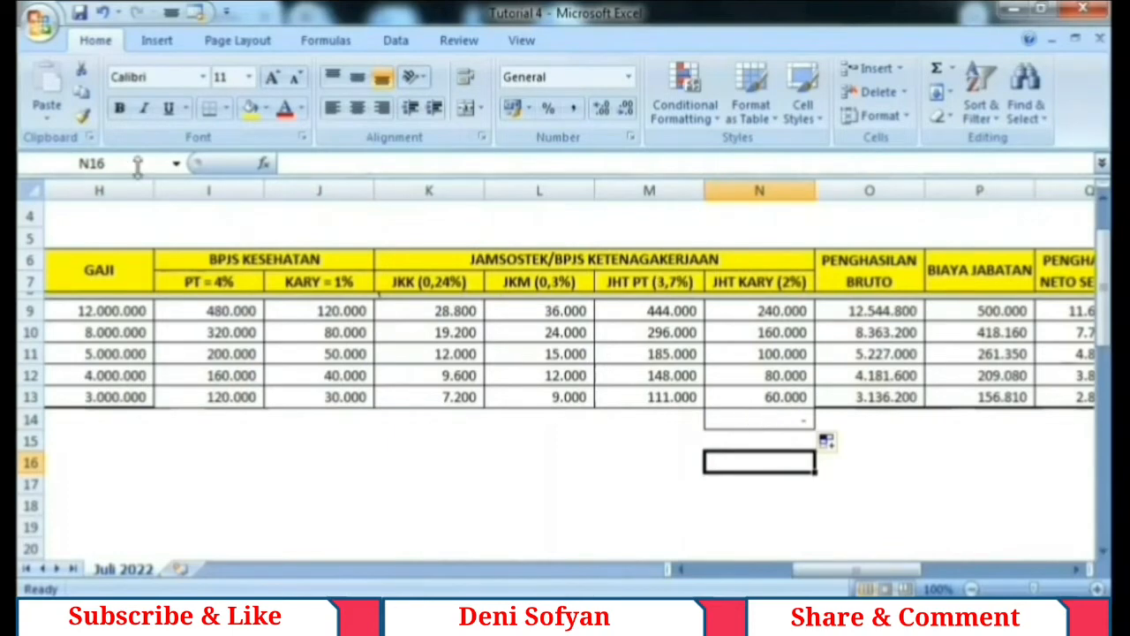
left_click(103, 12)
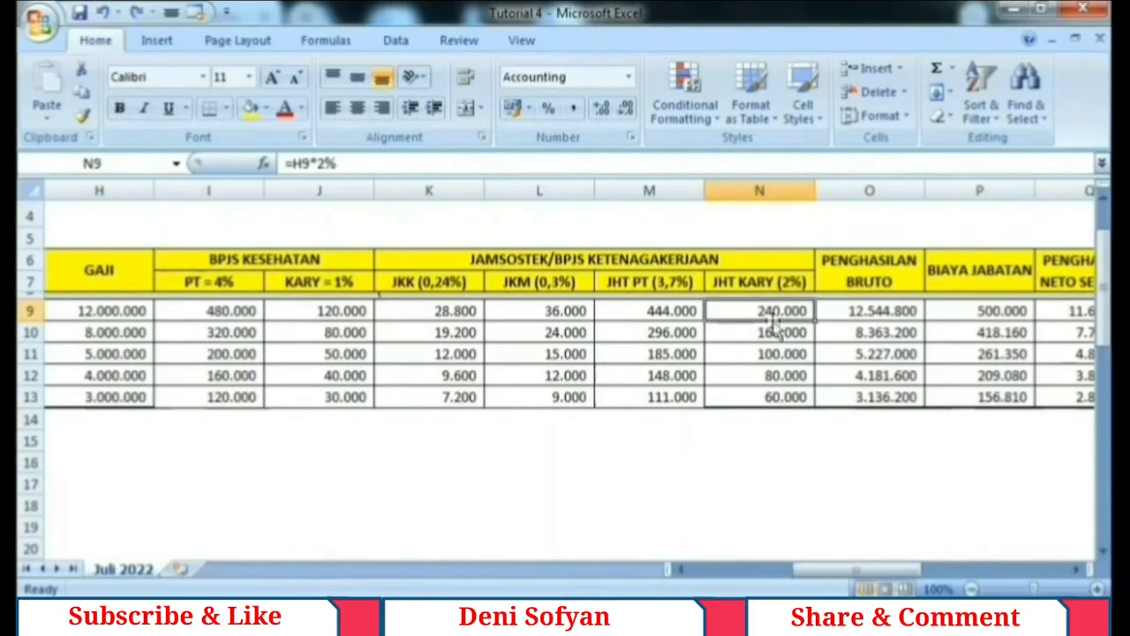
Confirm the Penghasilan Bruto formula =H9+I9+K9+L9 in O9 and fill it down through O13
left_click(843, 315)
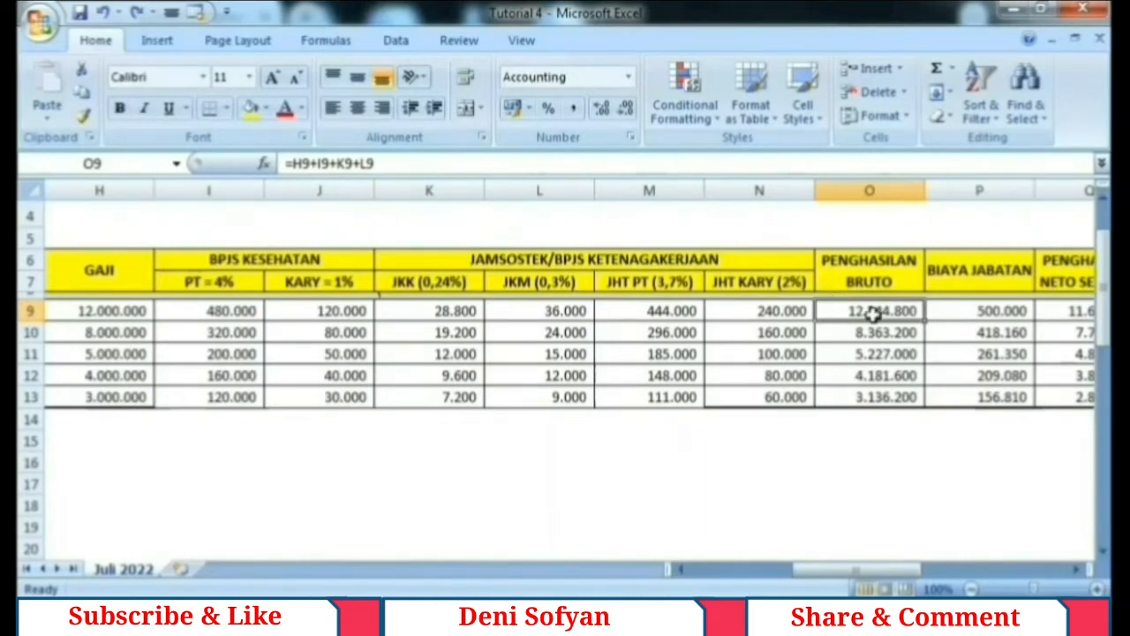
double_click(878, 311)
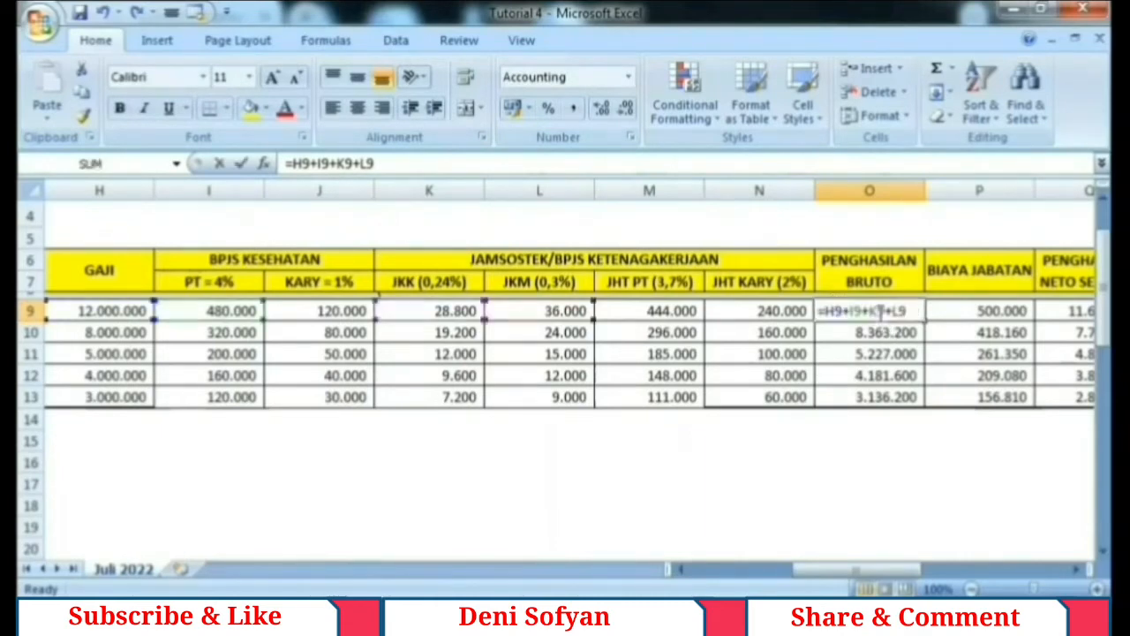
key("Return")
left_click(902, 315)
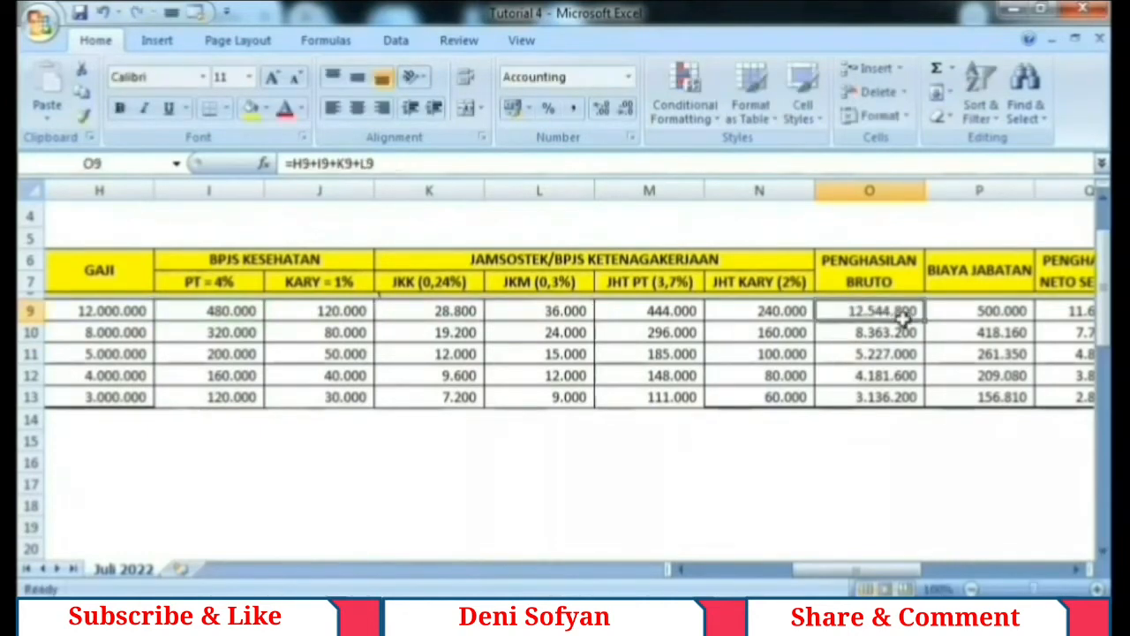
left_click_drag(926, 320, 925, 408)
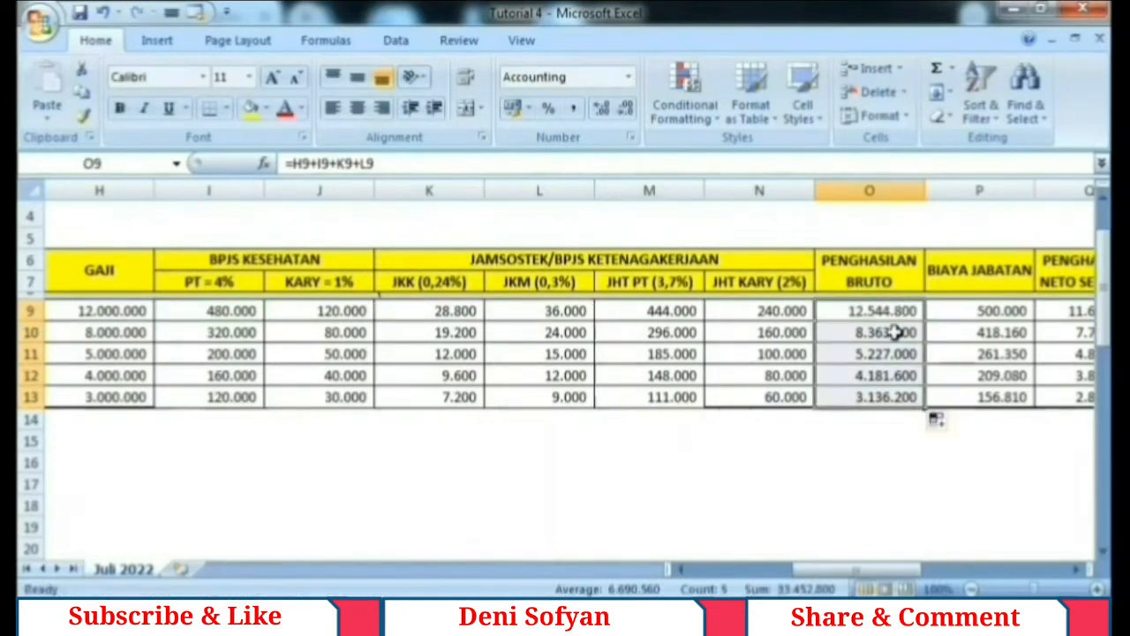
Examine the Biaya Jabatan IF formula in P9 alongside the neighbouring net income columns
left_click(883, 315)
key("Right")
key("Right")
key("Right")
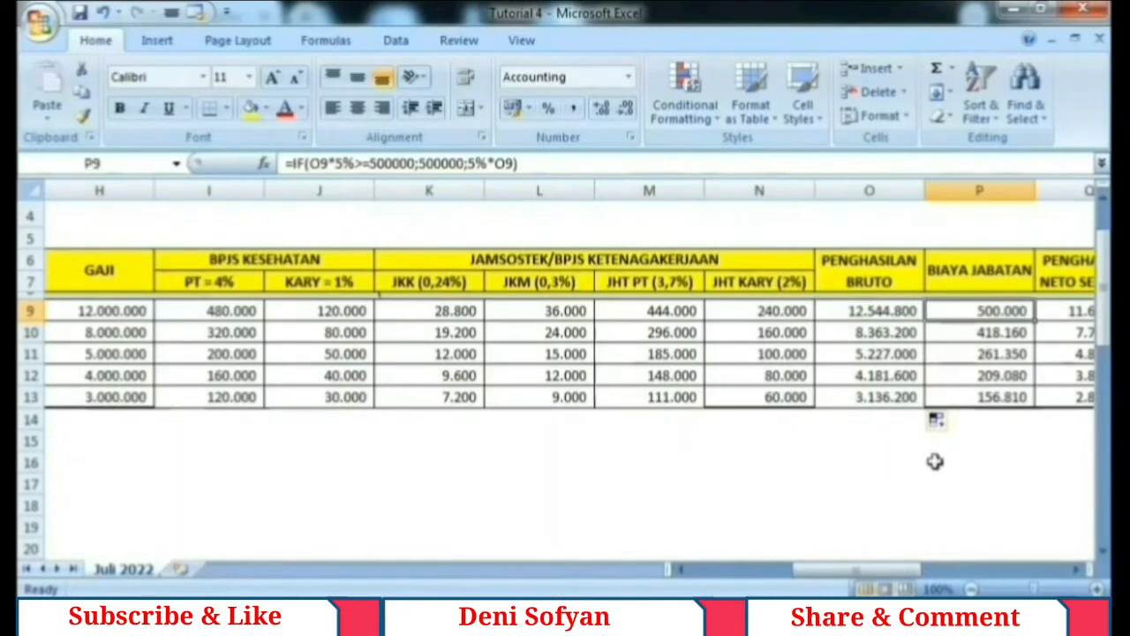
left_click(744, 332)
left_click(744, 313)
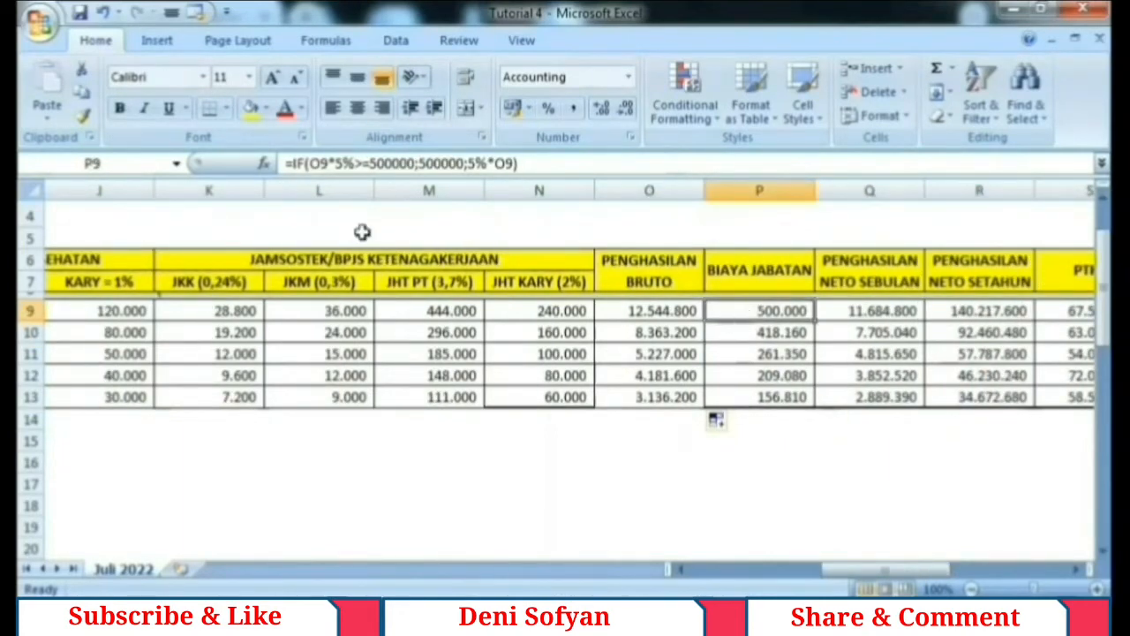